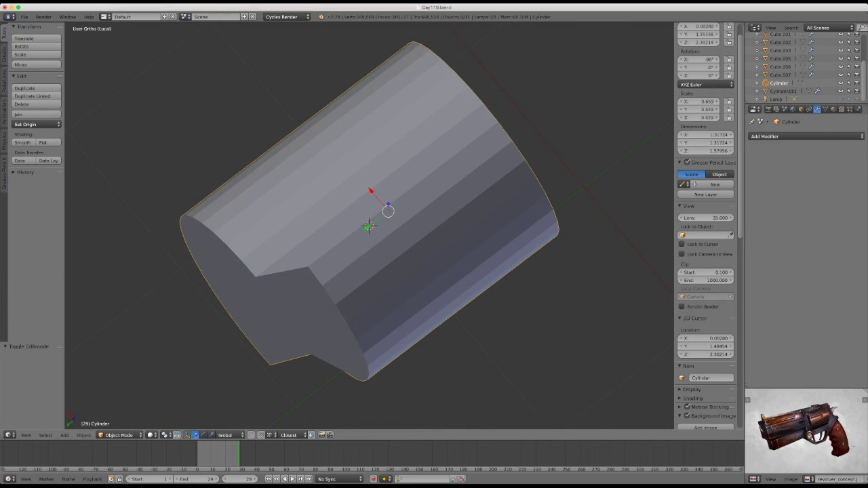
- Line the cylinder up against the revolver reference in Right Ortho wireframe view, with the 3D cursor above it
middle_drag(369, 224, 407, 204)
scroll(369, 223, down, 5)
scroll(370, 227, up, 3)
key(KP_3)
key(z)
click(470, 206)
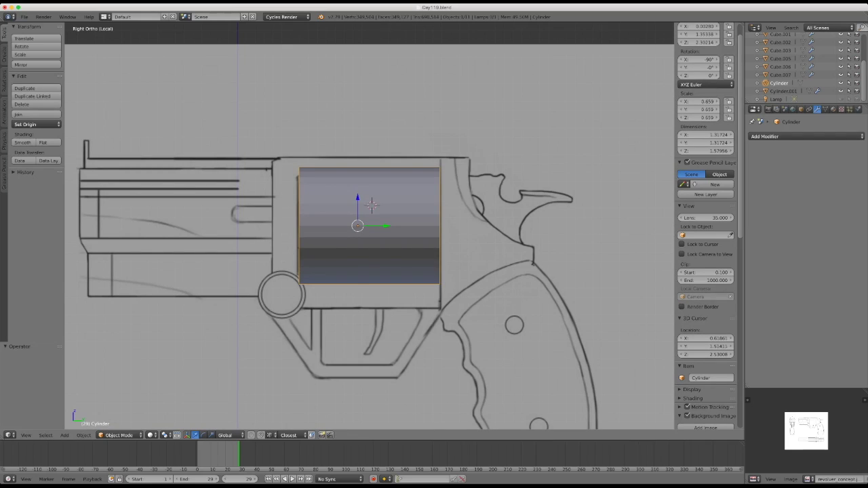
middle_drag(369, 230, 407, 224)
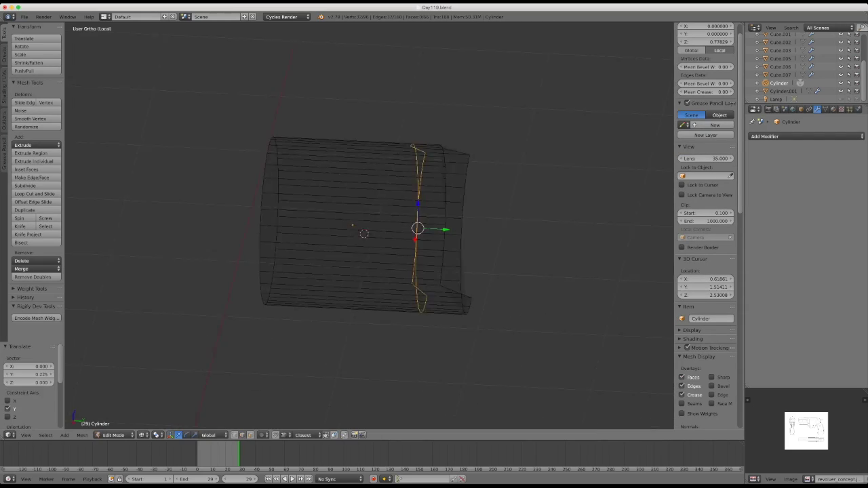
- Add a centred edge loop around the middle of the cylinder
key(a)
key(KP_3)
key(a)
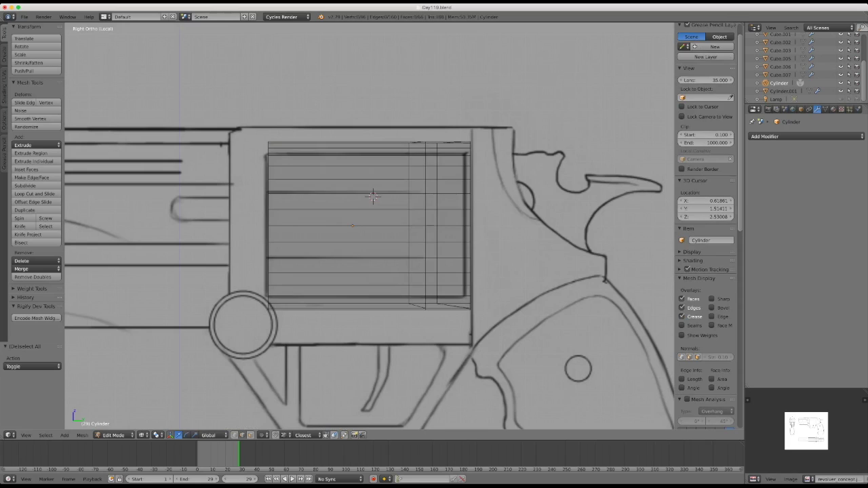
key(a)
key(a)
key(ctrl+r)
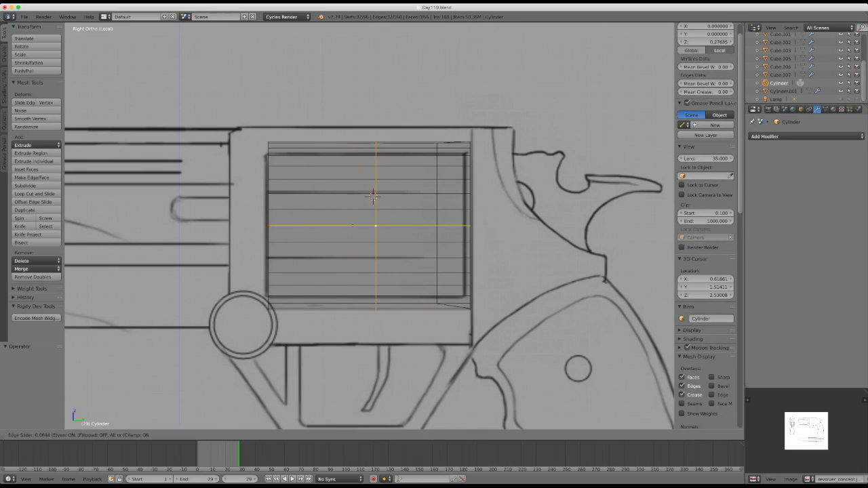
click(397, 224)
right_click(398, 223)
middle_drag(397, 223, 376, 240)
key(a)
key(KP_3)
key(a)
key(a)
- Delete the cylinder's end cap faces
middle_drag(368, 223, 407, 224)
right_click(340, 282)
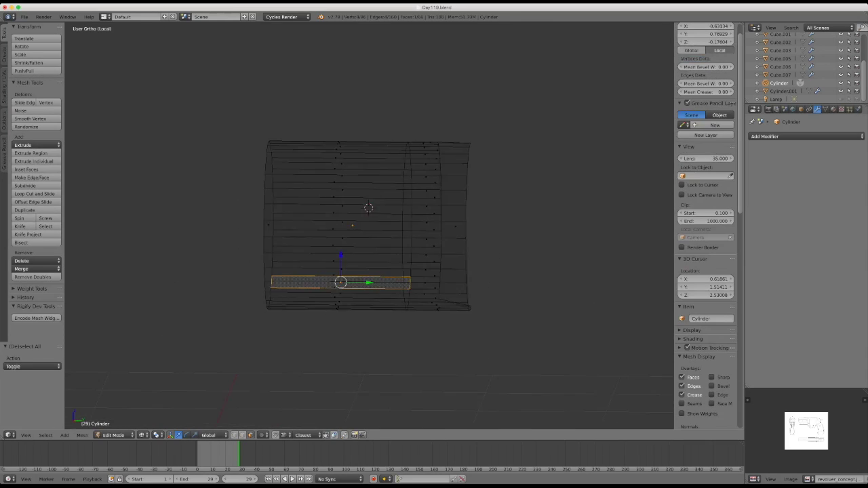
key(z)
key(x)
click(406, 305)
- View the open tube in Front Ortho wireframe over the reference
key(KP_1)
key(z)
key(a)
key(a)
key(a)
key(a)
key(z)
middle_drag(448, 196, 445, 202)
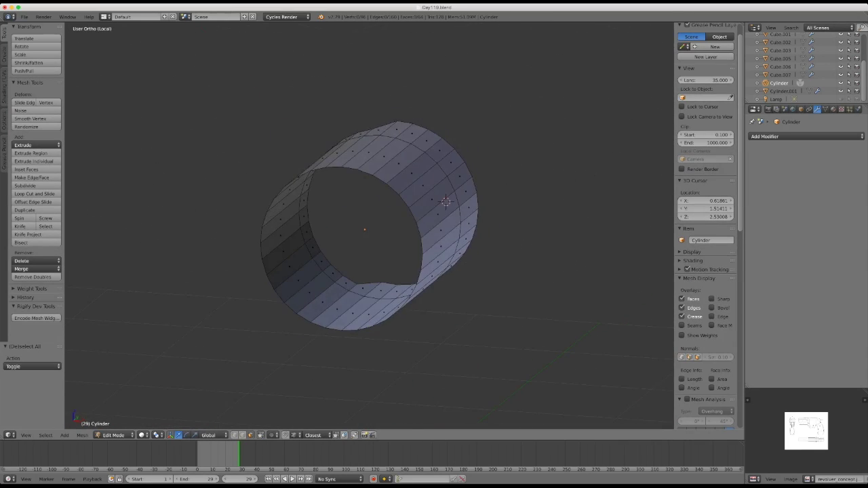
key(KP_3)
key(KP_1)
key(z)
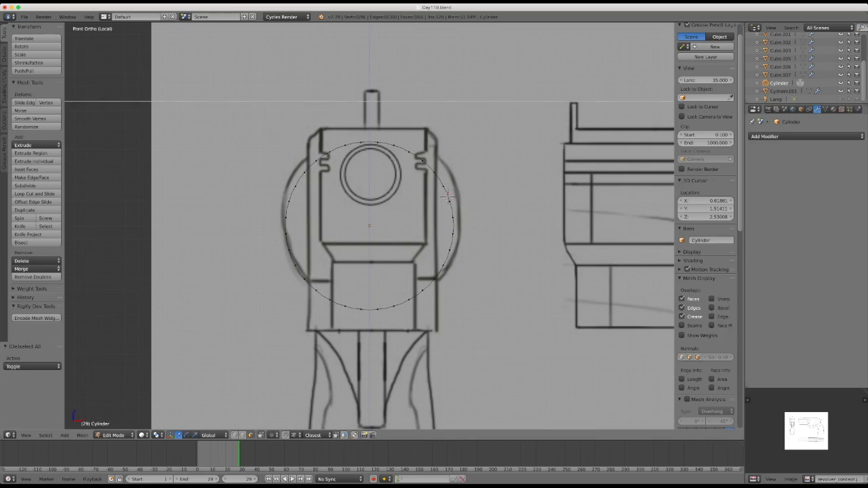
- Delete vertices until only a quarter arc of the circle remains
key(x)
key(Return)
scroll(705, 271, down, 3)
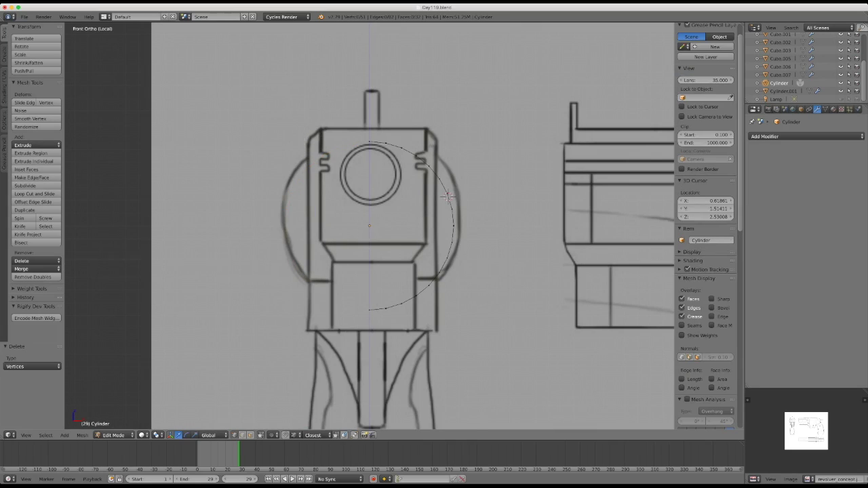
key(x)
key(Return)
click(381, 213)
middle_drag(416, 271, 379, 217)
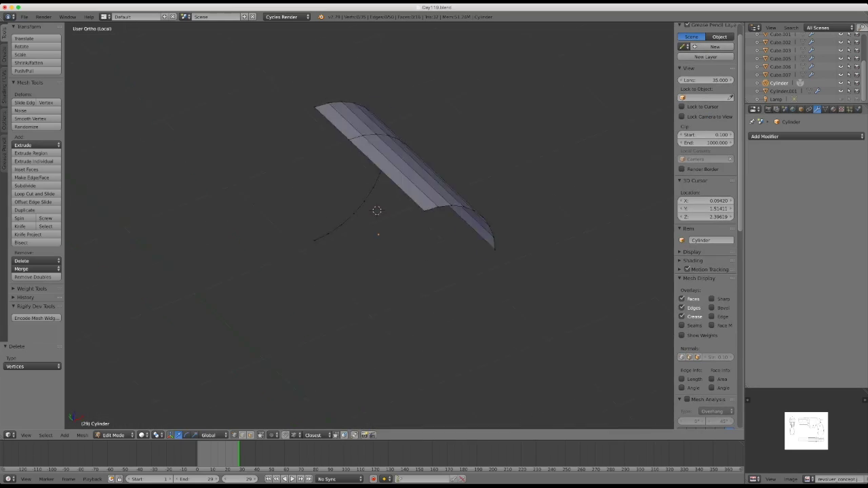
key(KP_1)
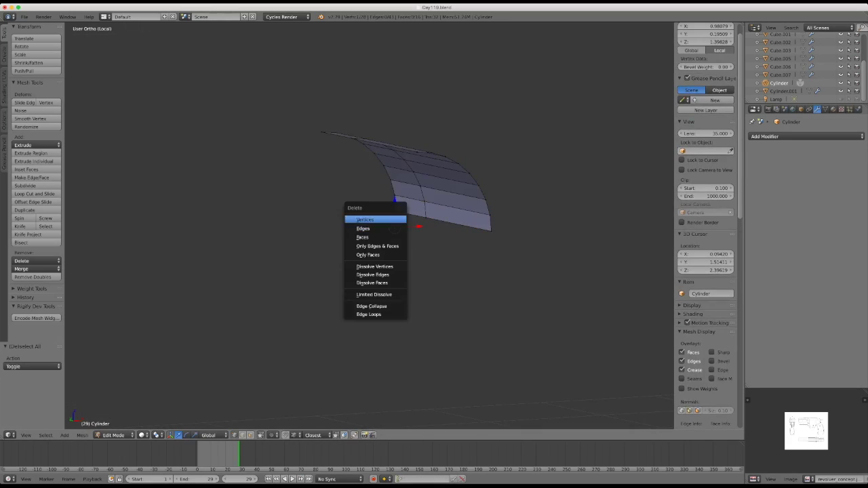
- Add a Mirror modifier to the arc and apply it in Object Mode
key(a)
click(805, 136)
click(705, 243)
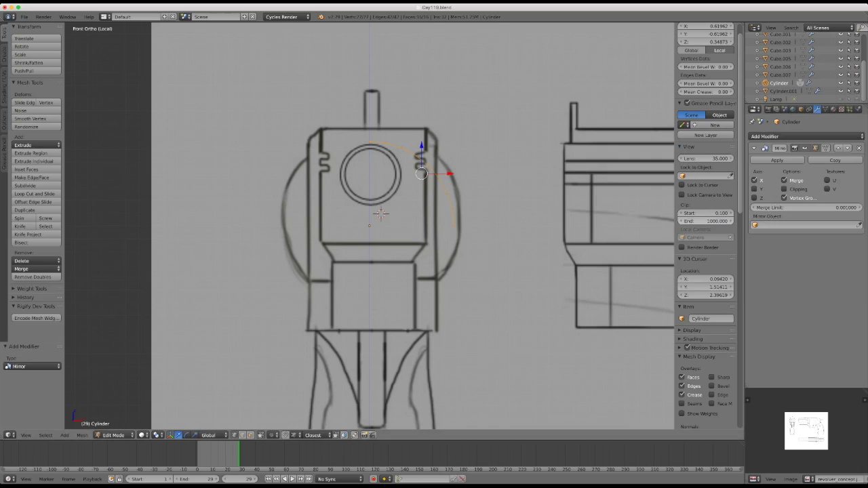
key(Tab)
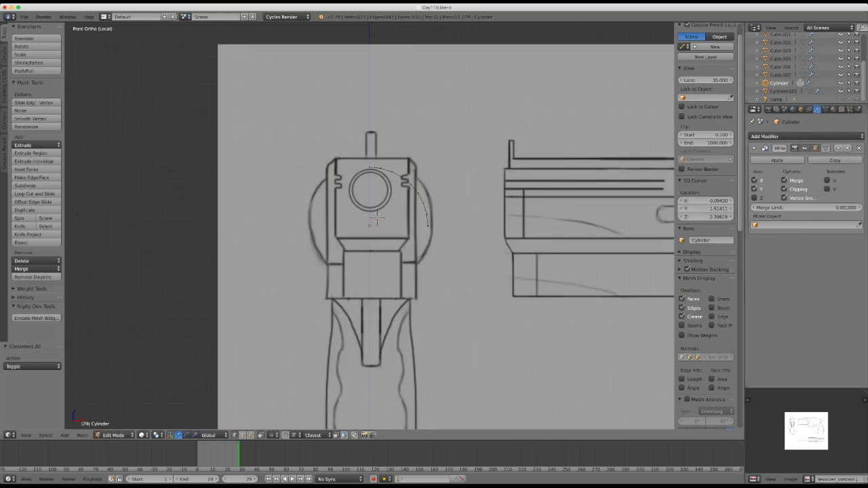
key(Tab)
click(777, 160)
key(Tab)
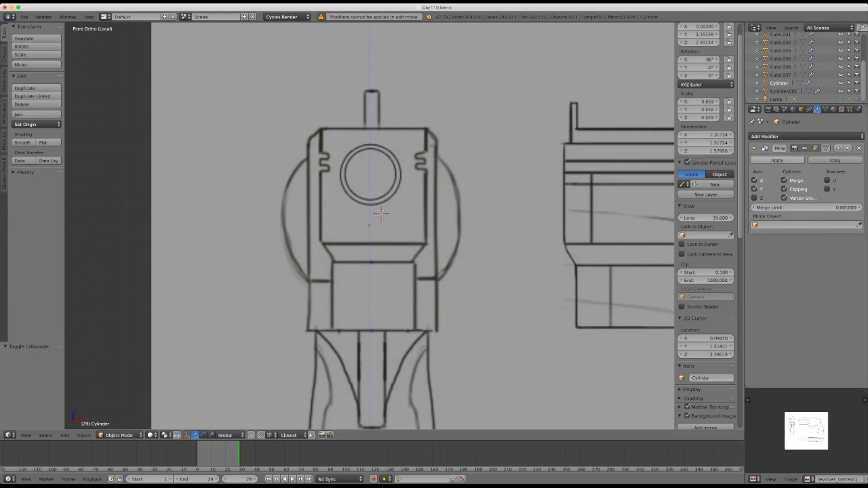
click(777, 160)
scroll(380, 213, down, 4)
key(KP_5)
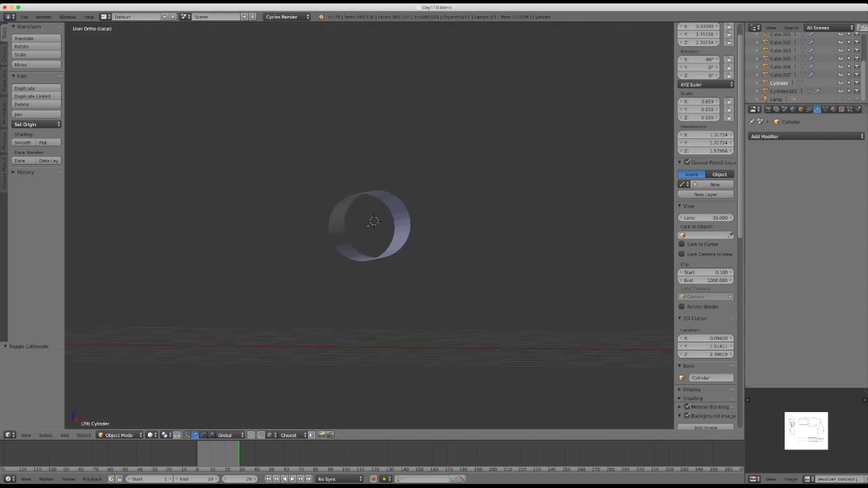
- Add a Mirror modifier across X and Y with Merge and Clipping
key(Tab)
key(KP_5)
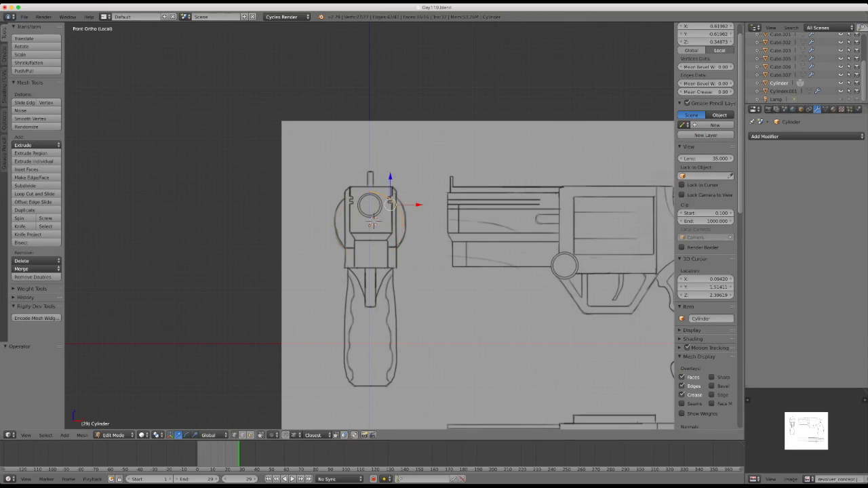
key(Tab)
key(KP_Divide)
mouse_move(434, 190)
middle_down()
mouse_move(380, 204)
mouse_move(440, 196)
mouse_move(402, 182)
mouse_move(390, 185)
mouse_move(421, 210)
middle_up()
click(805, 136)
click(691, 244)
- Select the cylinder ring and isolate it in local view
key(a)
right_click(400, 200)
key(KP_Divide)
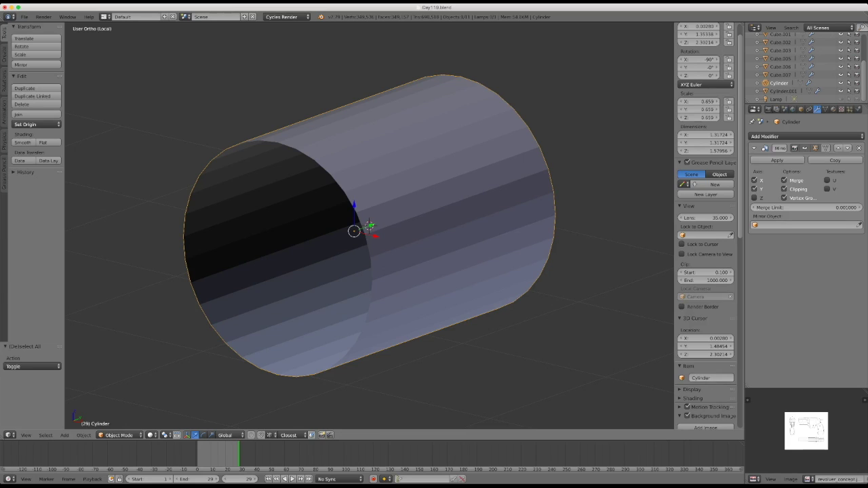
key(Tab)
- Select two lengthwise face strips on the cylinder and inset them by 0.0338
middle_drag(370, 225, 339, 226)
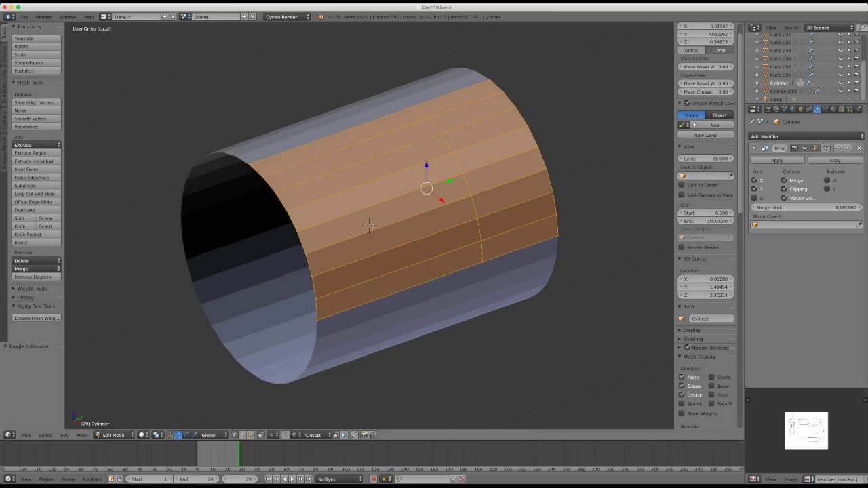
key(3)
key(a)
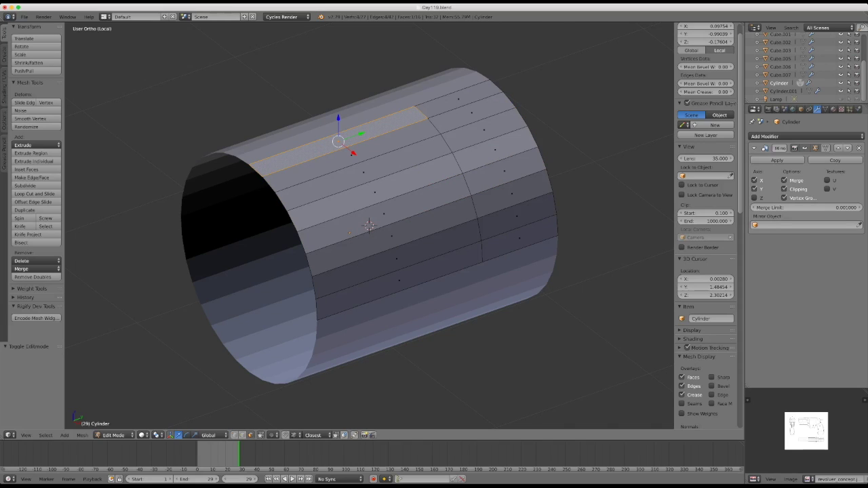
shift+right_click(379, 204)
shift+right_click(399, 280)
key(i)
click(369, 226)
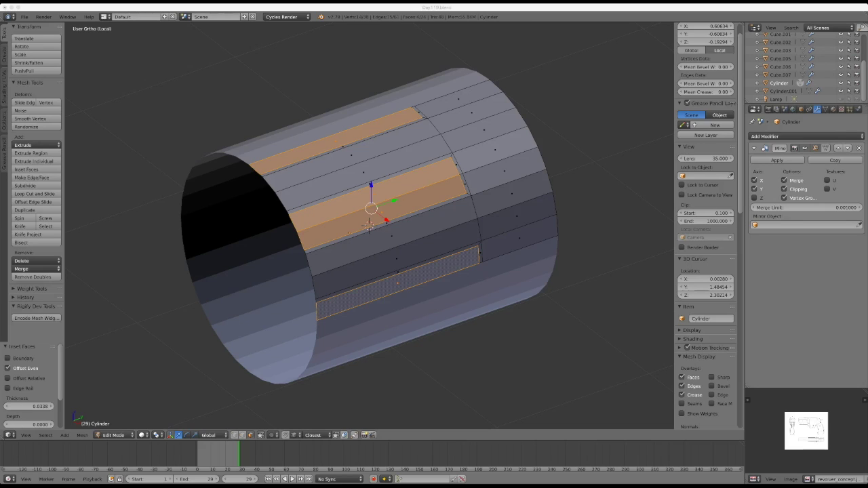
- Inset the strips again and Shrink/Fatten them 0.070 inward into recessed grooves
key(i)
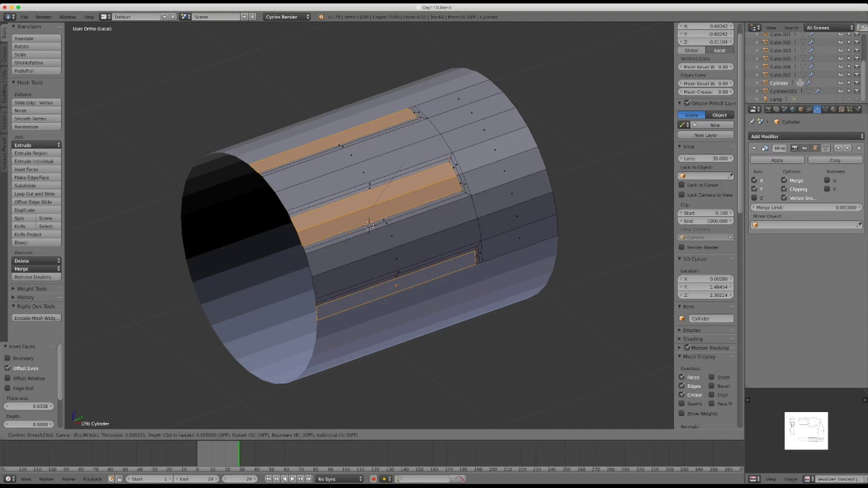
key(Return)
key(s)
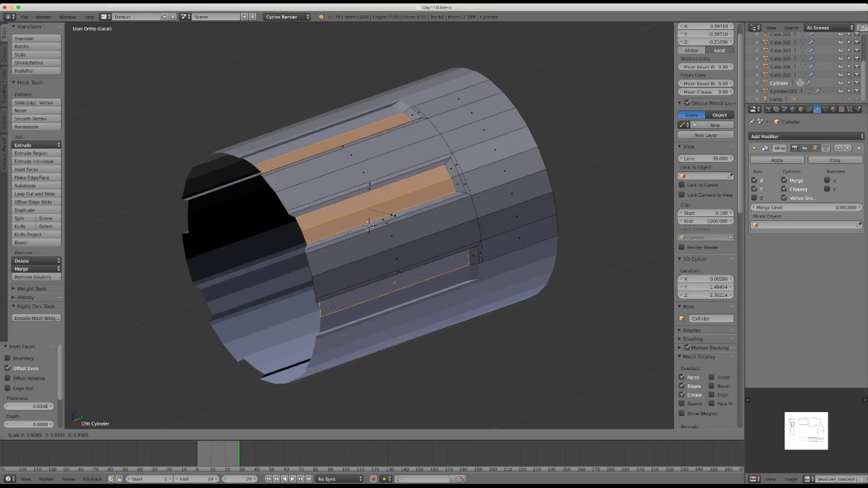
key(Return)
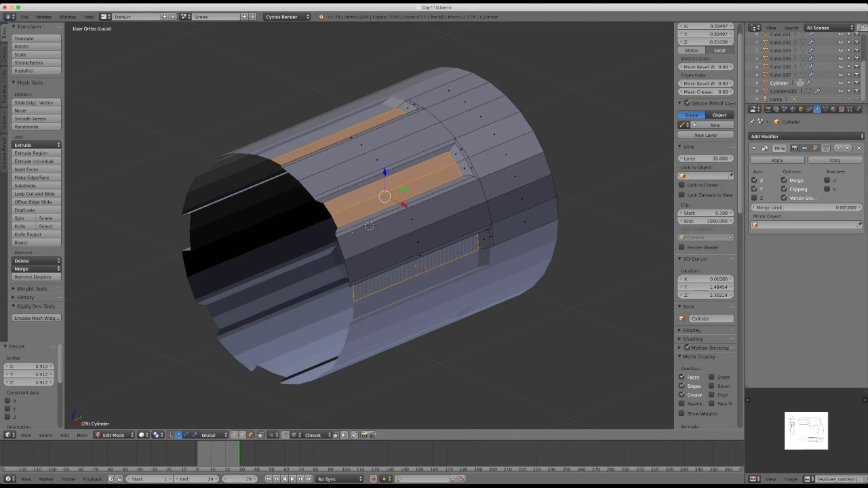
key(ctrl+z)
key(alt+s)
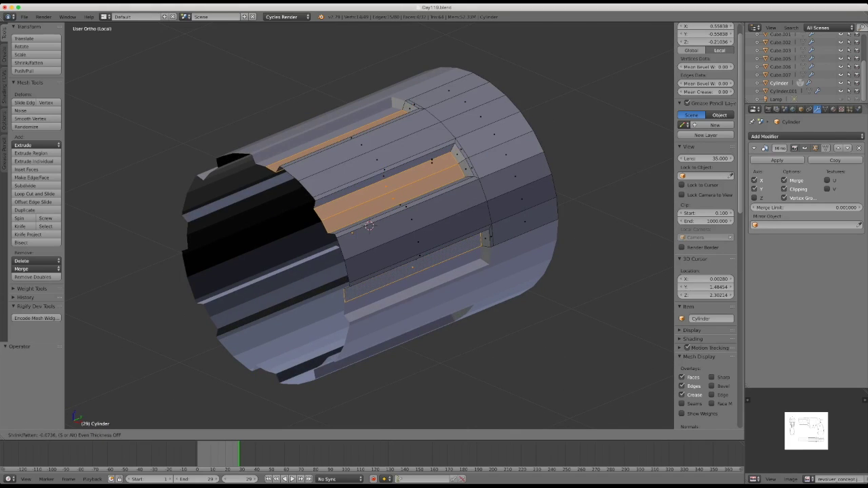
key(Return)
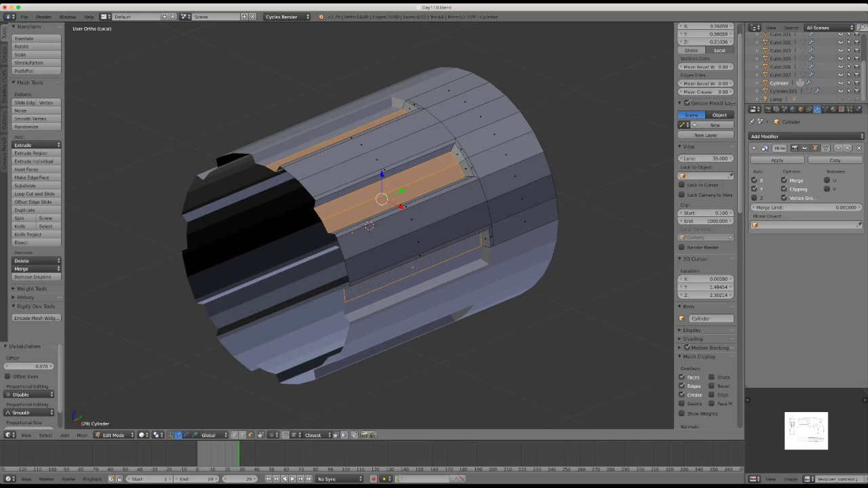
middle_drag(407, 272, 448, 231)
key(g)
key(y)
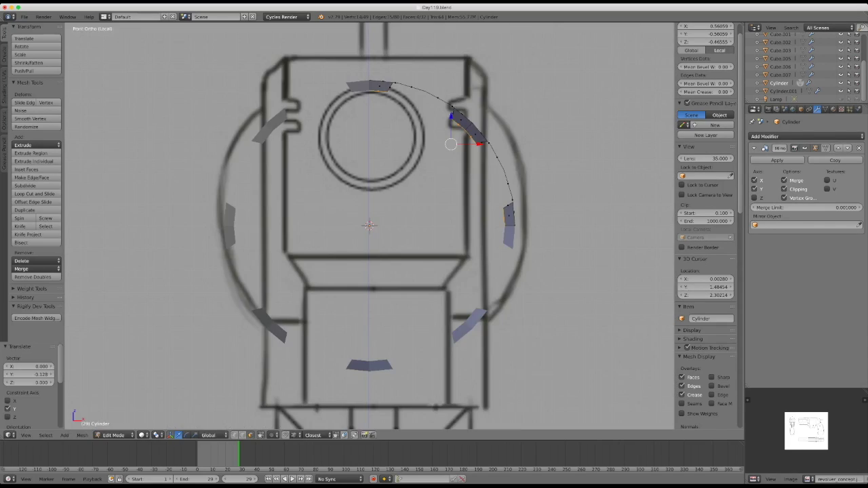
- Move the rim notch faces -0.04 along Z and 0.037 along X
key(shift+alt+a)
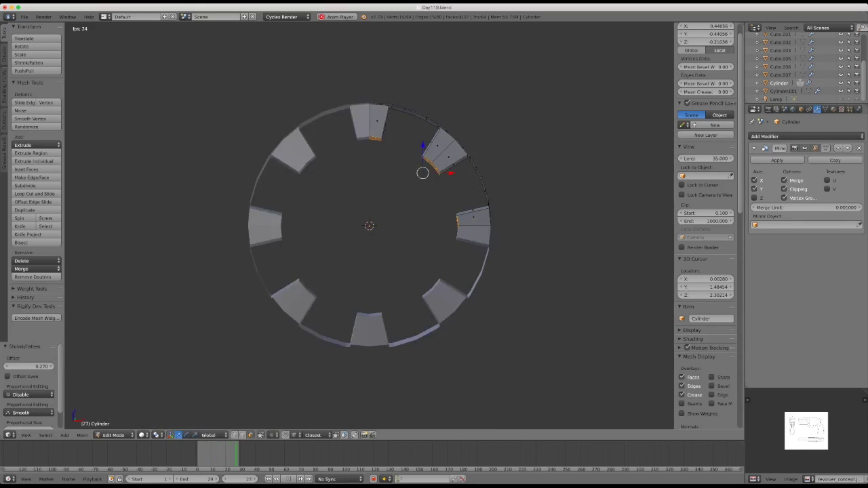
key(a)
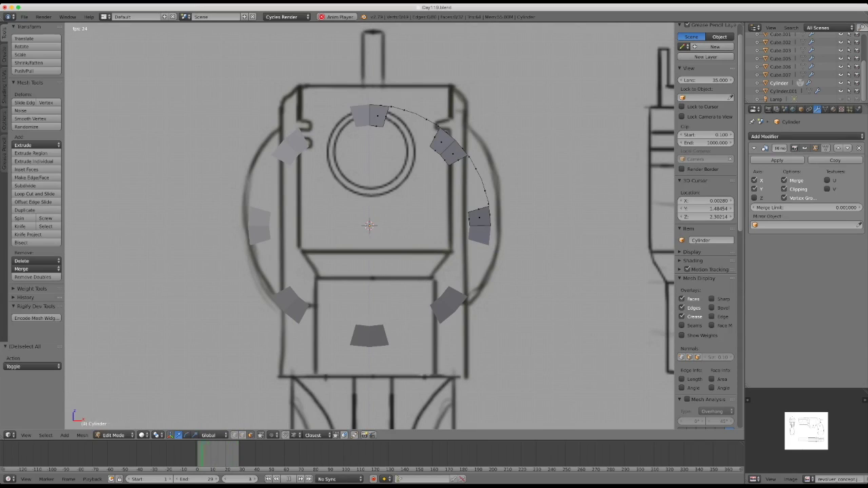
right_click(403, 108)
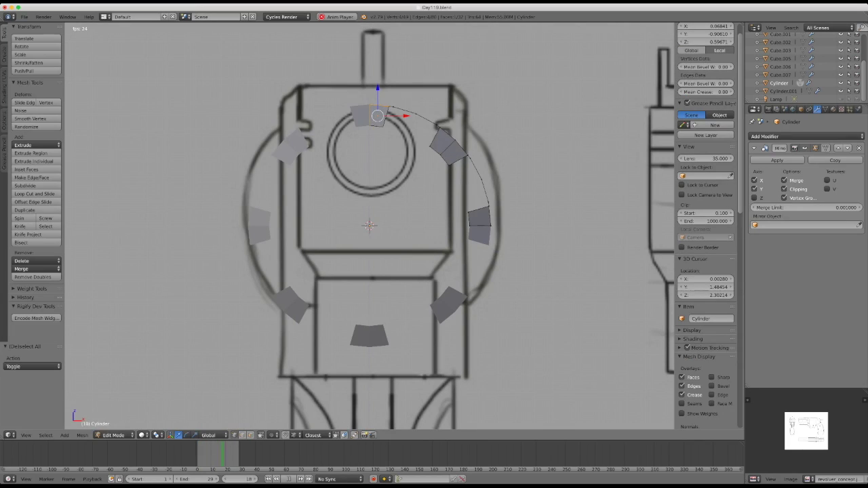
key(shift+s)
text(gz-.04)
key(Return)
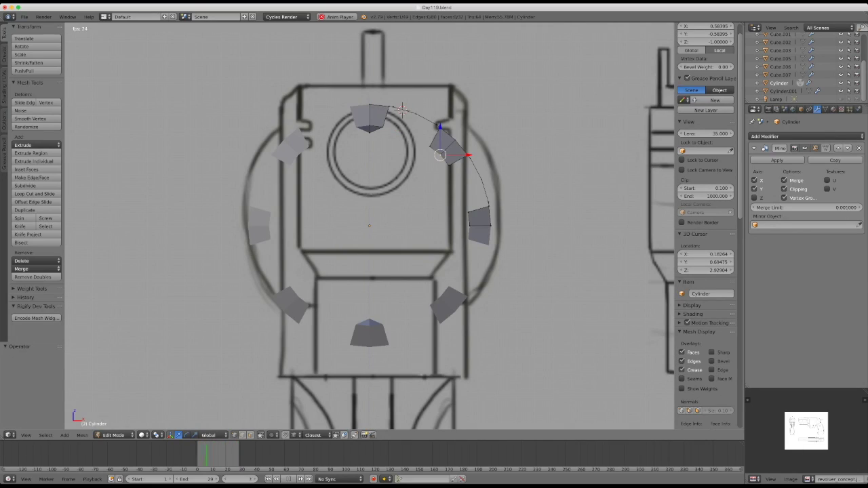
text(gx.037)
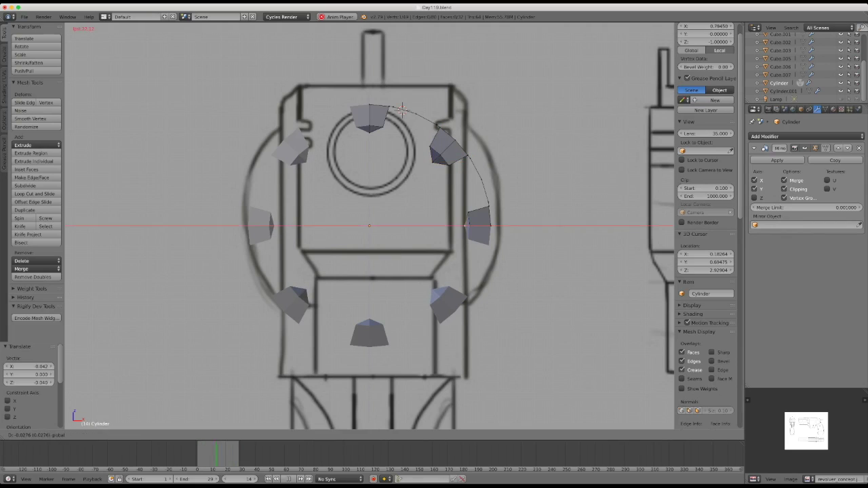
key(Return)
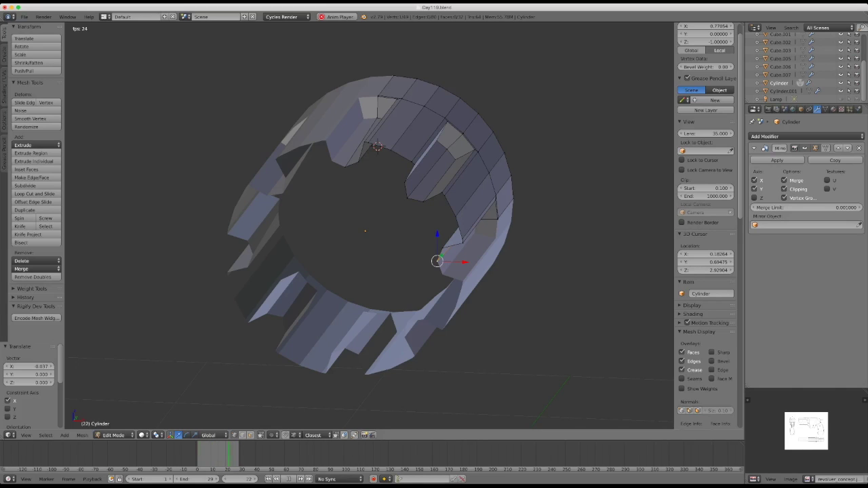
- Slide the flute groove end edges along Y to give the grooves angled ends
key(space)
key(Escape)
key(alt+a)
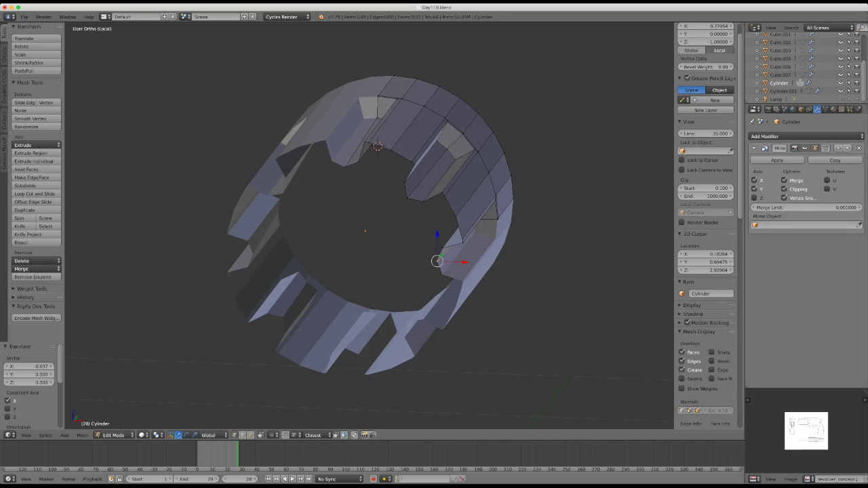
middle_drag(366, 224, 237, 210)
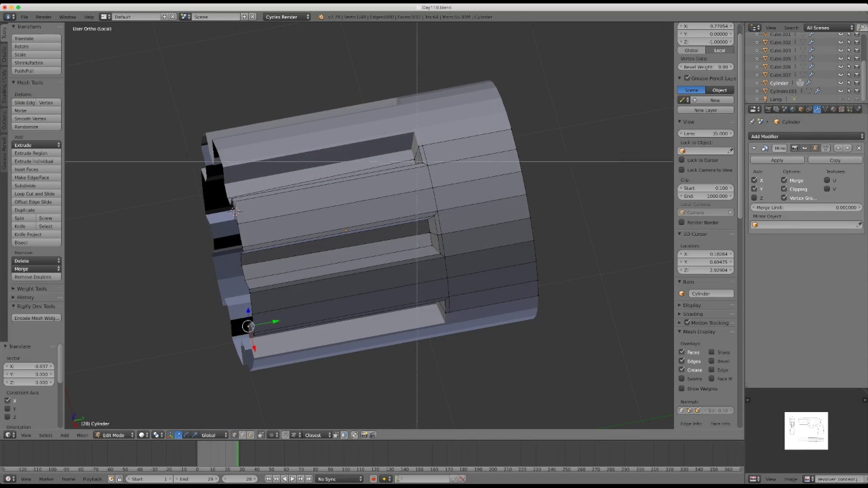
right_click(233, 208)
middle_drag(233, 210, 409, 117)
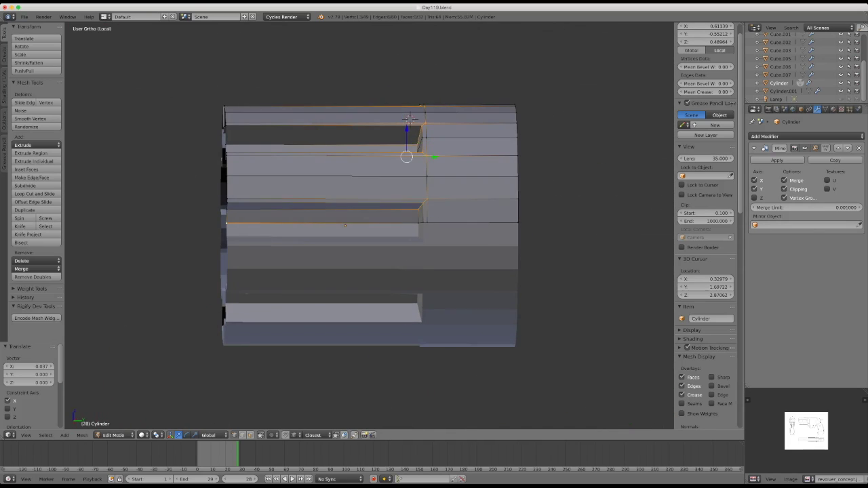
key(ctrl+z)
key(g)
key(y)
key(Escape)
key(ctrl+z)
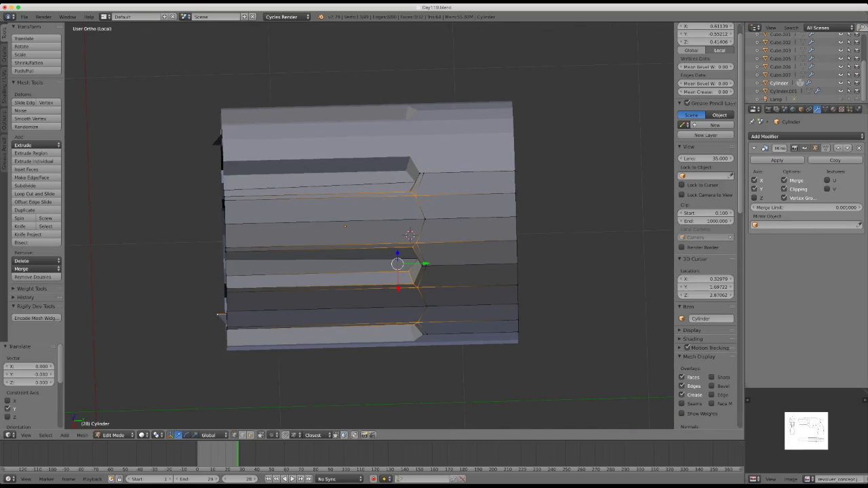
- Finish the angled groove ends and add a Subdivision Surface modifier at view level 2
key(g)
key(y)
key(Escape)
key(a)
middle_drag(409, 234, 434, 224)
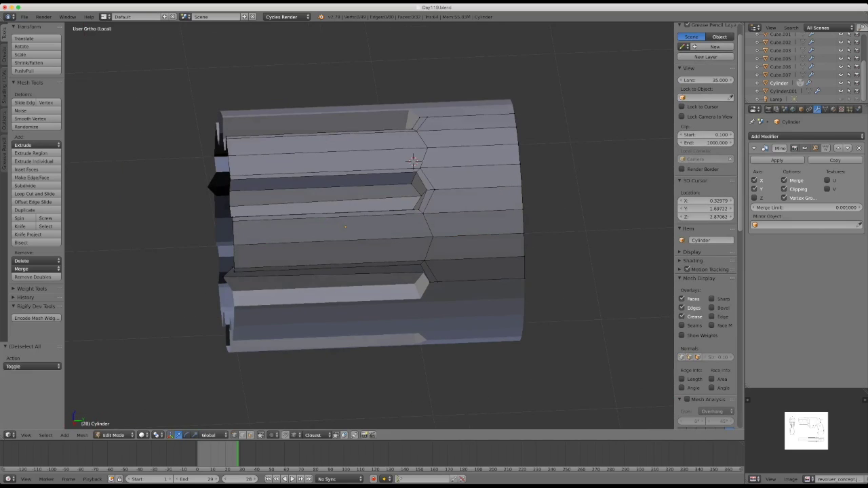
middle_drag(413, 161, 418, 257)
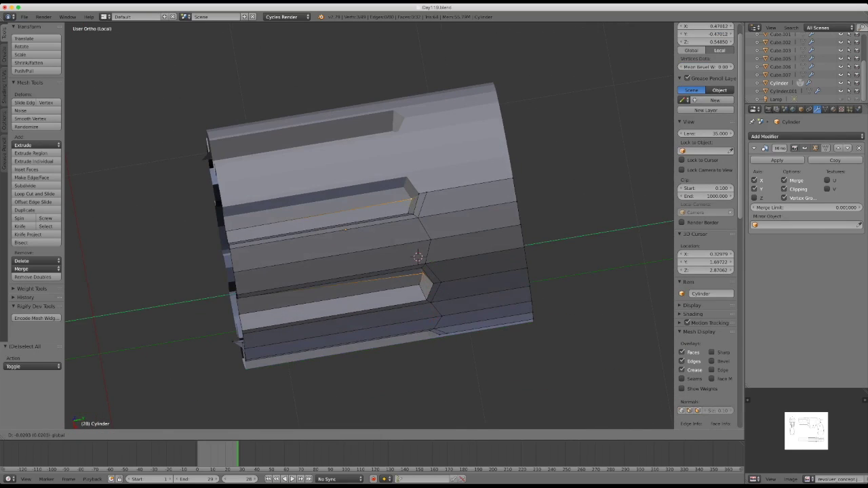
key(ctrl+z)
click(807, 136)
click(773, 242)
click(800, 283)
middle_drag(434, 258, 416, 120)
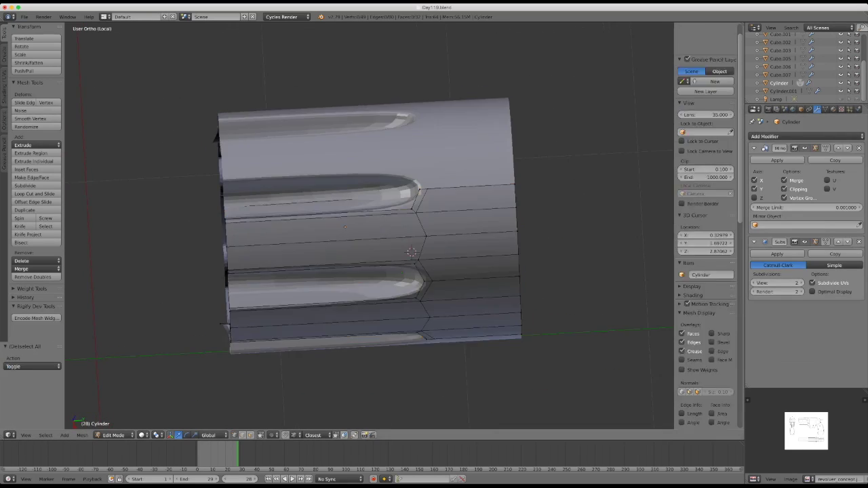
- Cut three supporting edge loops near the groove ends and preview the smoothed cylinder
key(a)
key(a)
key(a)
mouse_move(416, 121)
middle_down()
mouse_move(413, 177)
mouse_move(400, 106)
mouse_move(436, 179)
mouse_move(407, 107)
mouse_move(428, 122)
mouse_move(413, 161)
mouse_move(366, 204)
mouse_move(314, 309)
mouse_move(379, 224)
middle_up()
key(ctrl+r)
click(409, 182)
click(410, 183)
key(ctrl+r)
click(435, 179)
click(436, 179)
key(ctrl+r)
click(427, 122)
click(427, 122)
key(Tab)
key(Tab)
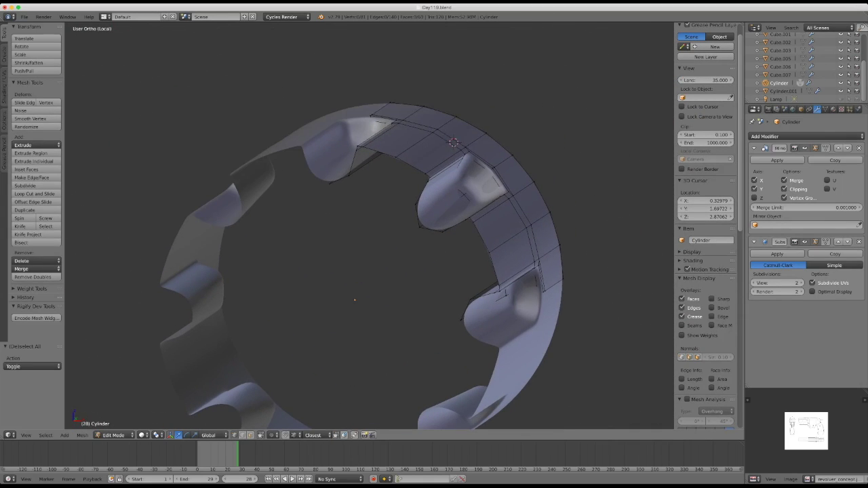
- Move a notch-edge vertex into place and join it to a second vertex with an edge
right_click(345, 169)
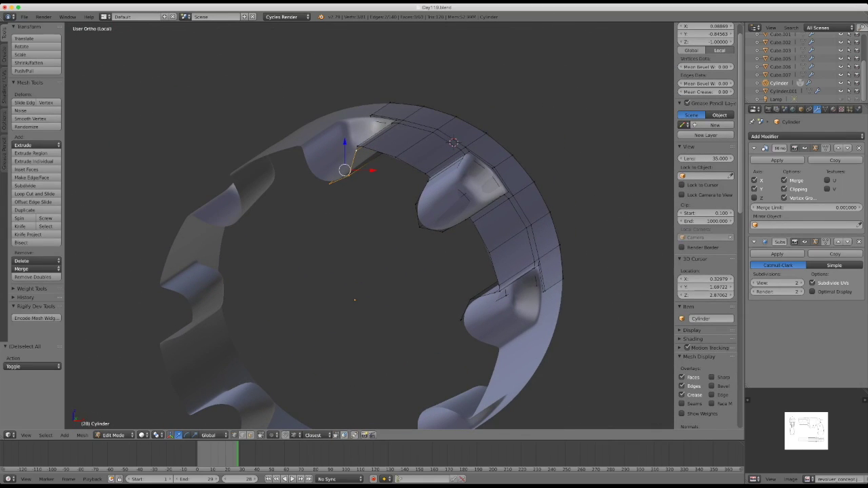
key(KP_1)
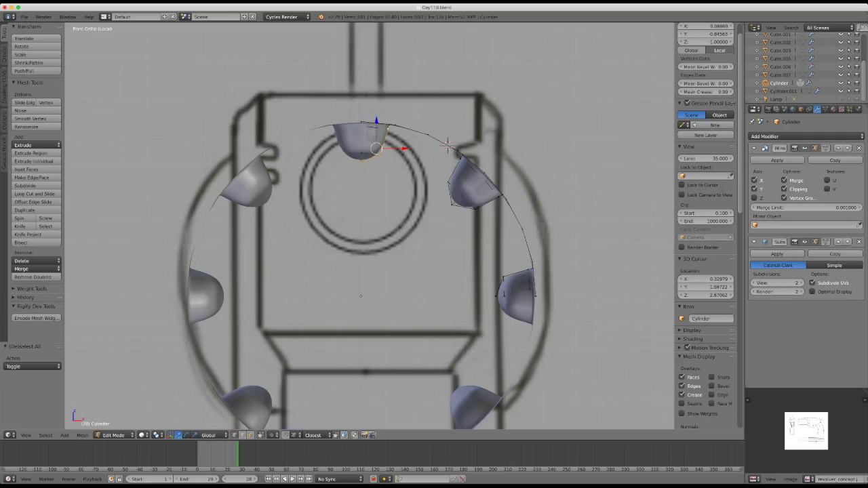
key(g)
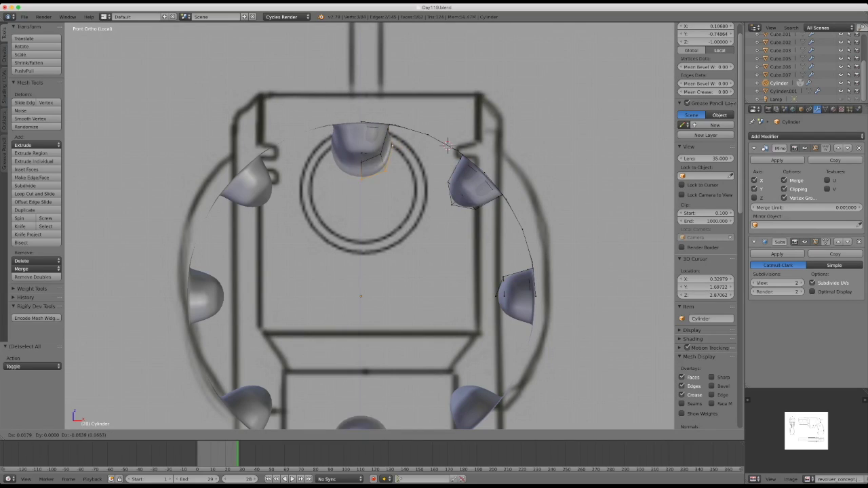
click(448, 144)
shift+right_click(392, 134)
key(f)
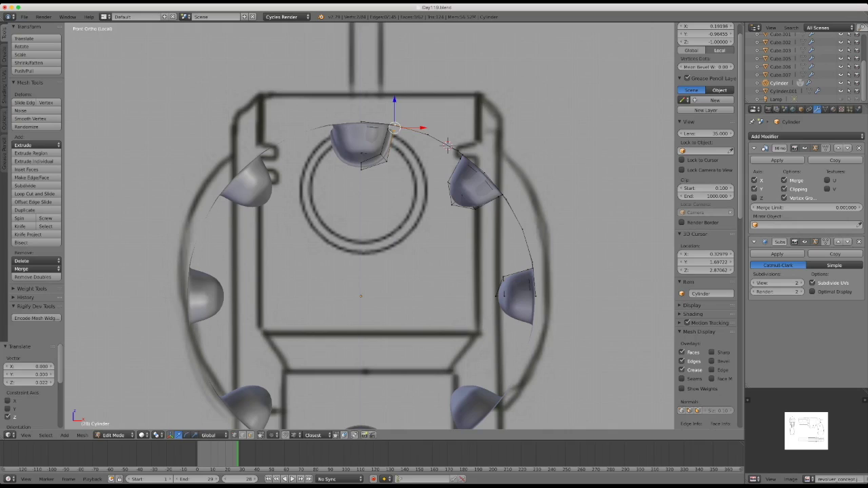
middle_drag(420, 139, 549, 130)
key(KP_1)
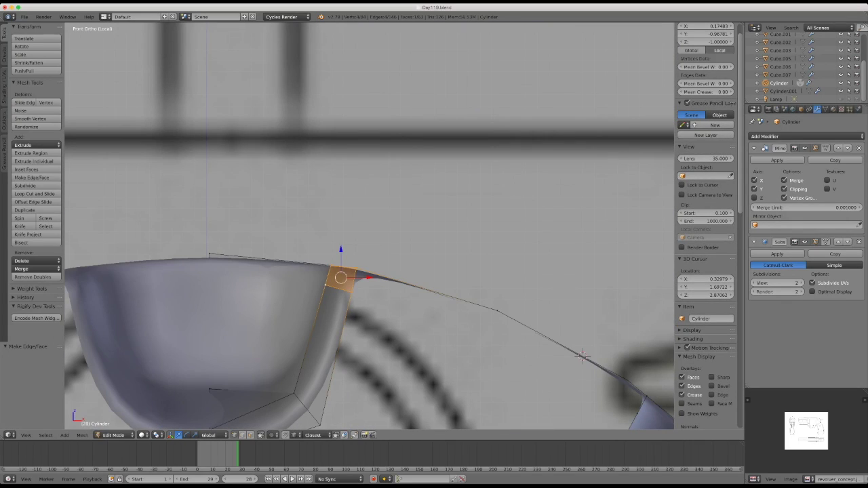
- Extrude the upper-right notch outline, place its vertices on the rim and connect them
shift+middle_drag(582, 355, 404, 78)
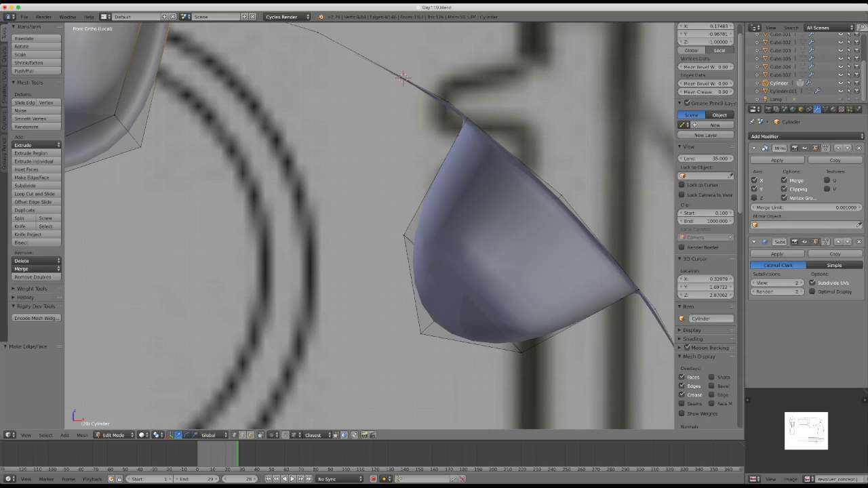
key(e)
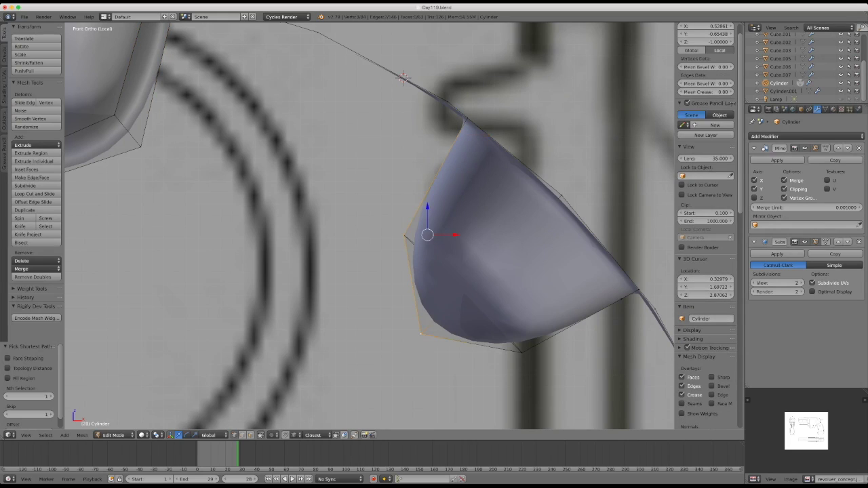
click(441, 153)
drag(442, 153, 439, 136)
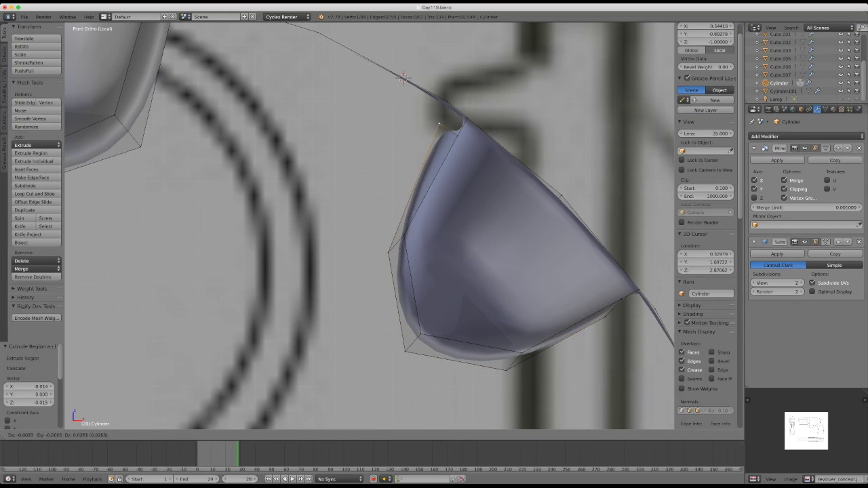
right_click(605, 316)
drag(605, 317, 637, 319)
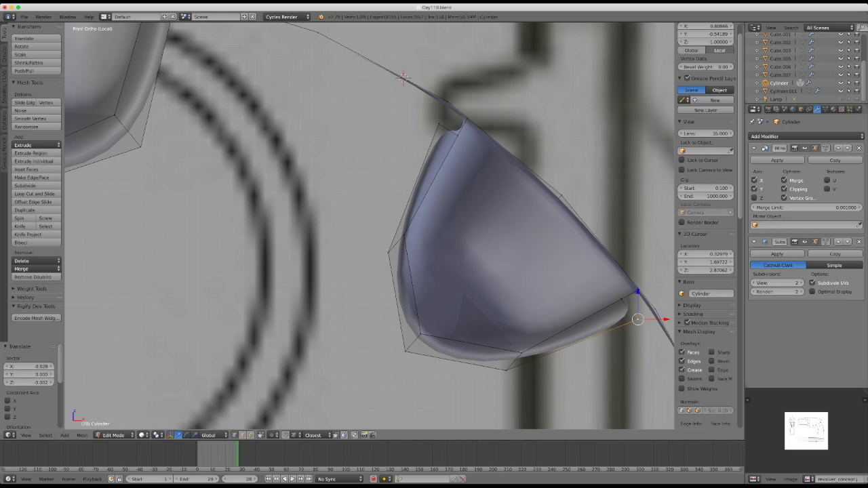
shift+right_click(638, 291)
scroll(370, 226, down, 1)
key(f)
key(f)
key(f)
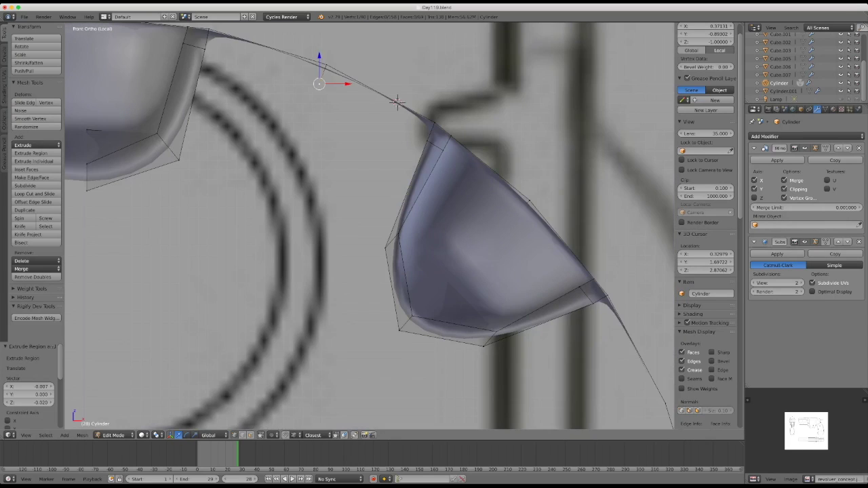
- Extrude a vertex beside the upper notch and fill a face with its neighbour
key(e)
shift+right_click(397, 102)
key(f)
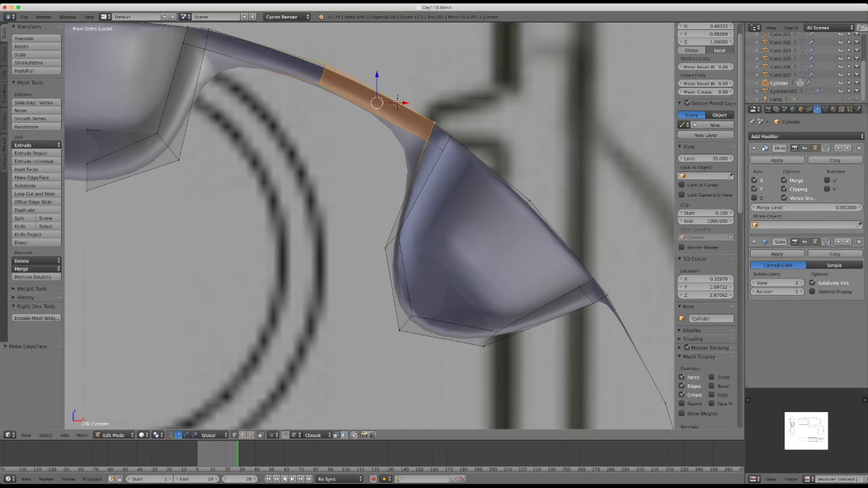
middle_drag(397, 102, 440, 273)
- Nudge a lower-notch vertex up-left and fill a face bridging the two notches
right_click(510, 210)
key(g)
click(504, 202)
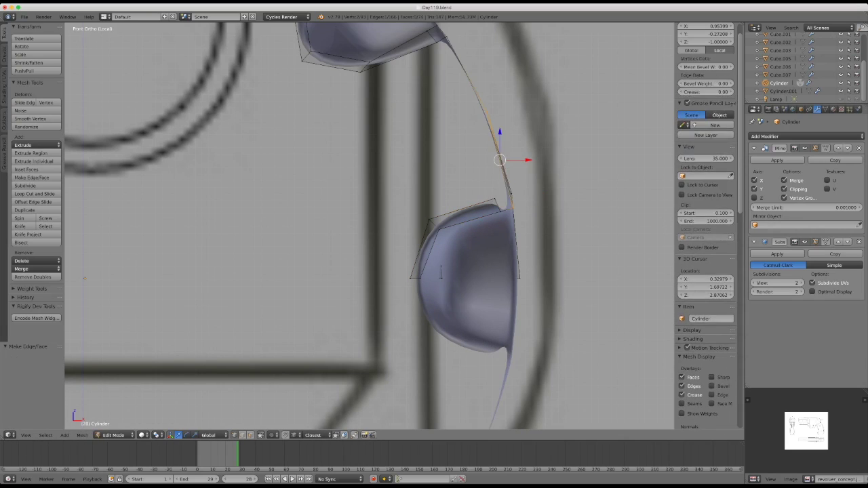
ctrl+right_click(497, 205)
right_click(488, 93)
shift+right_click(449, 89)
key(f)
key(f)
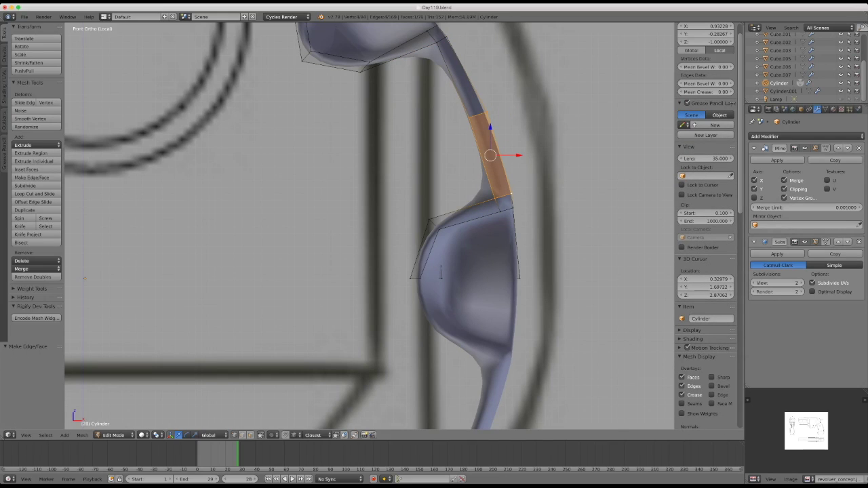
- Reposition a single vertex on the ring and pick a ring face
right_click(487, 114)
key(g)
click(397, 146)
right_click(408, 85)
scroll(412, 155, down, 5)
scroll(343, 94, up, 3)
- Move the ring-top vertex into place and fill the remaining gap with a new face
right_click(299, 193)
key(g)
click(348, 195)
key(f)
key(f)
scroll(352, 183, down, 3)
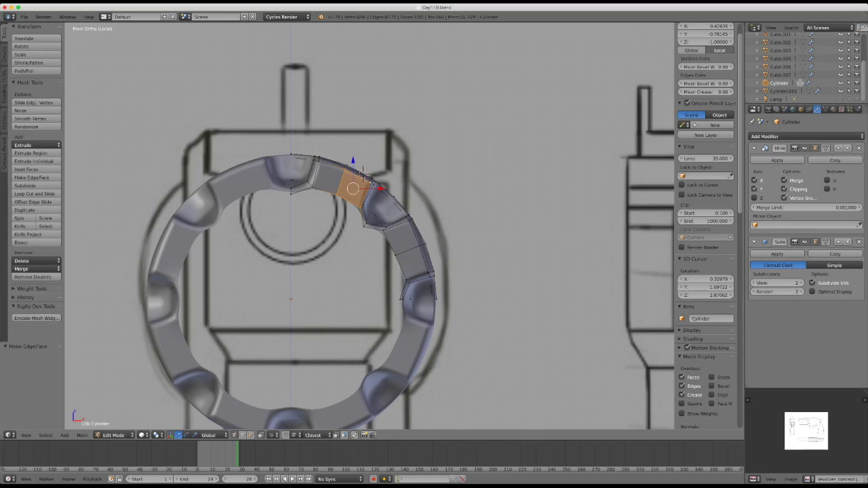
key(a)
key(a)
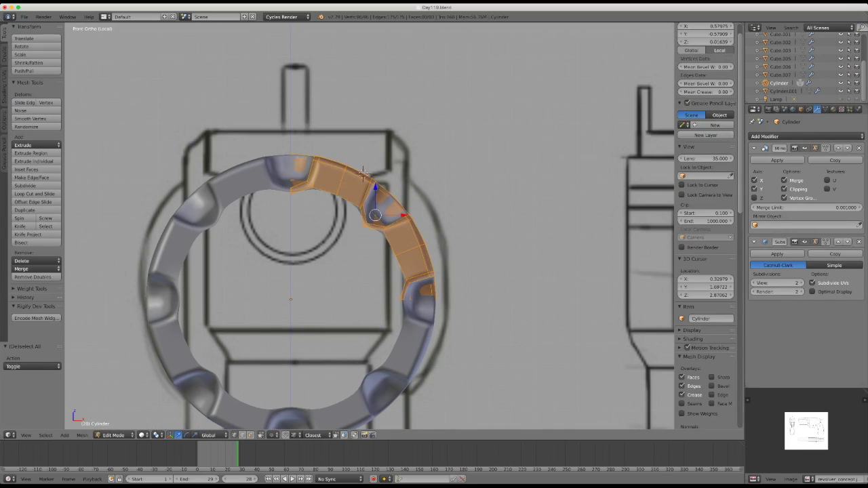
- Snap the 3D cursor to the cylinder's centre
key(shift+s)
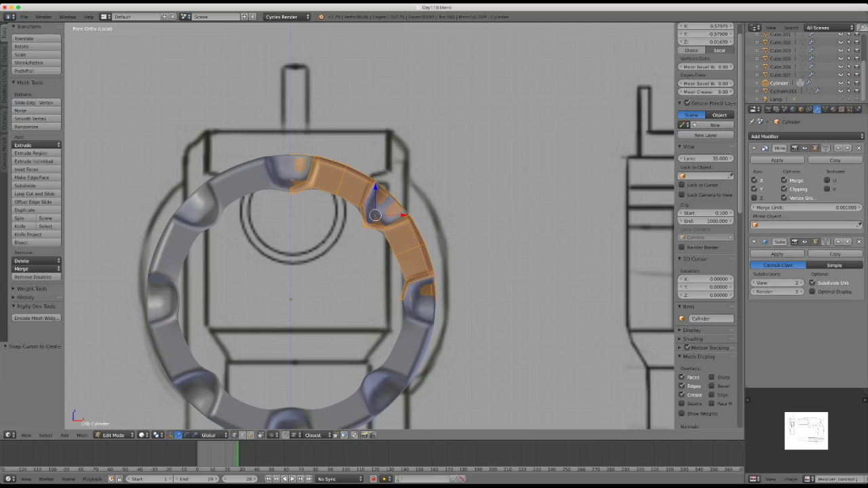
key(a)
key(shift+s)
click(294, 296)
key(a)
key(a)
- Add a circle at the cylinder centre with 8 vertices
key(Tab)
key(shift+a)
key(Escape)
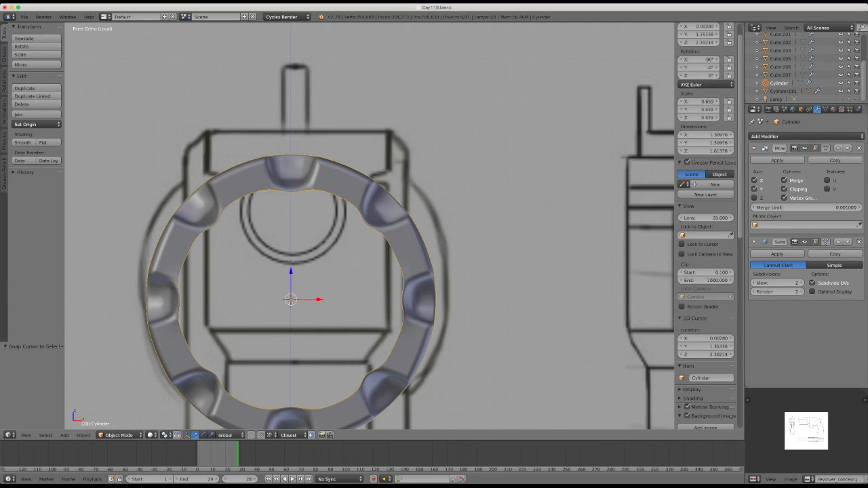
key(Tab)
key(shift+a)
click(292, 265)
double_click(31, 366)
text(8)
key(Return)
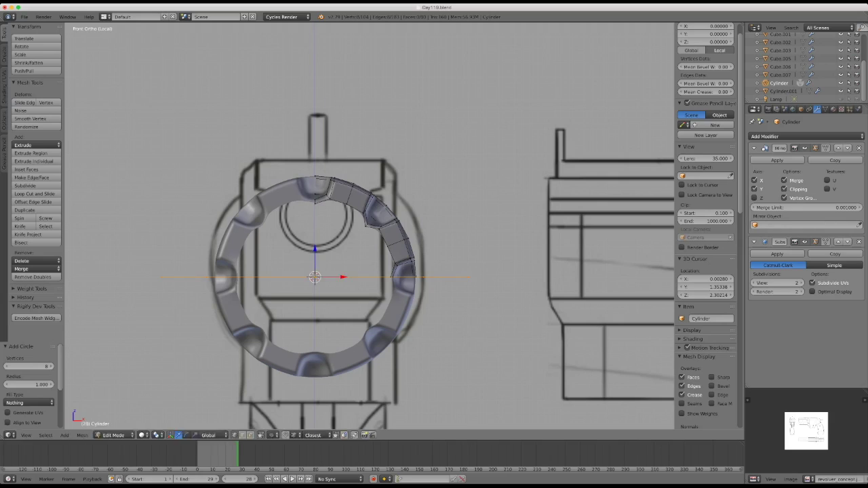
- Rotate the circle 90° on X and scale it down to 0.624
key(r)
key(x)
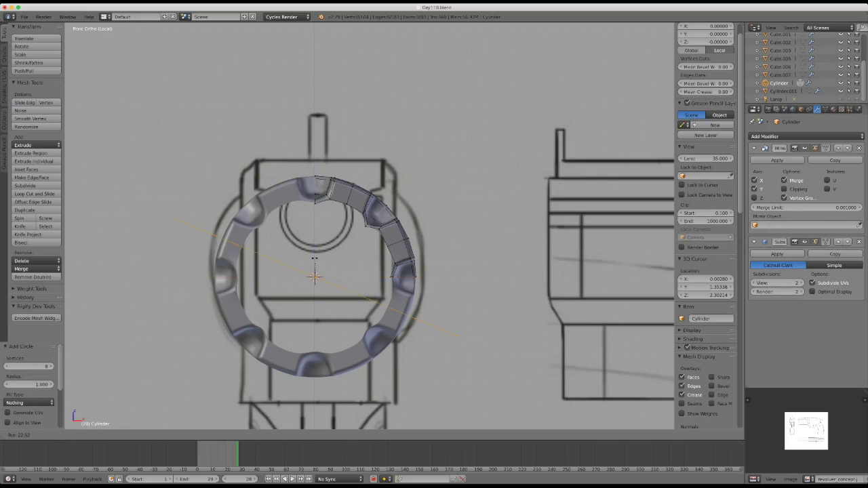
text(90)
key(Return)
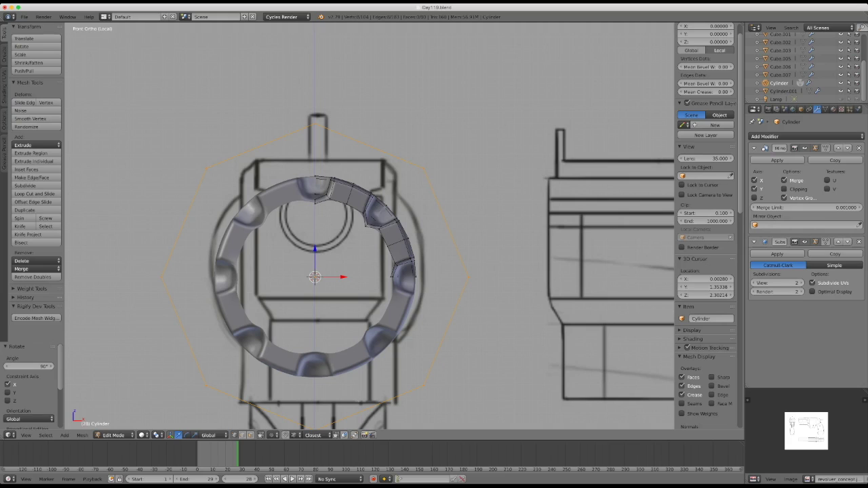
key(s)
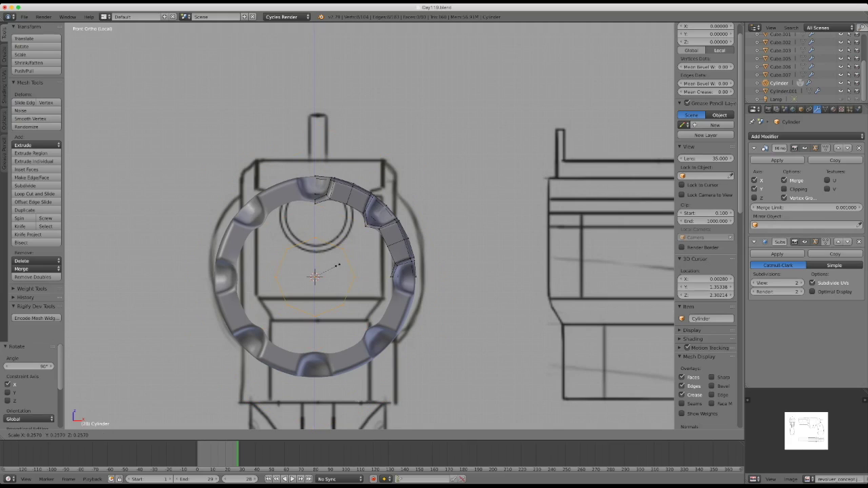
click(339, 274)
middle_drag(339, 274, 434, 275)
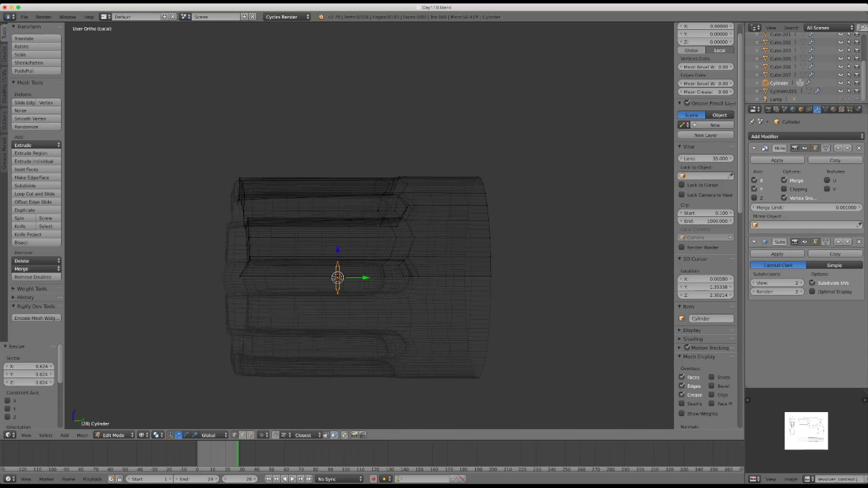
- Move the circle along Y and X toward the upper chamber outline
key(g)
key(y)
click(339, 278)
middle_drag(339, 278, 312, 203)
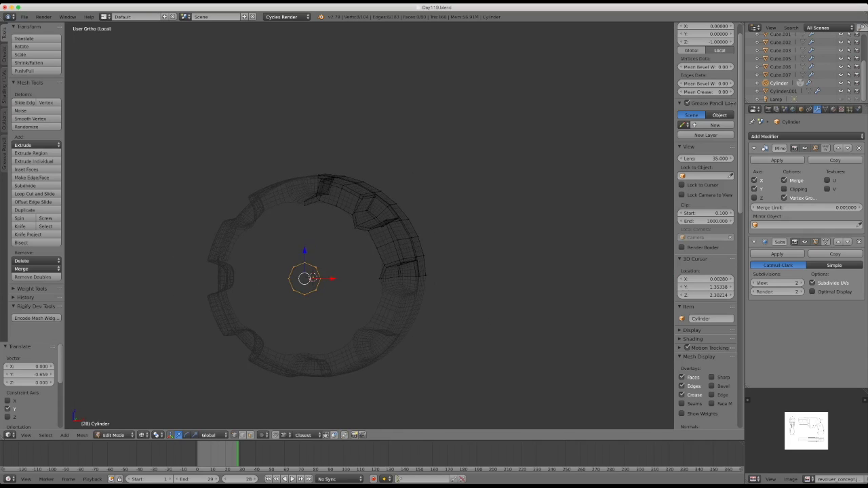
key(KP_1)
key(g)
key(y)
key(Return)
key(g)
key(x)
key(Return)
key(g)
key(x)
key(Return)
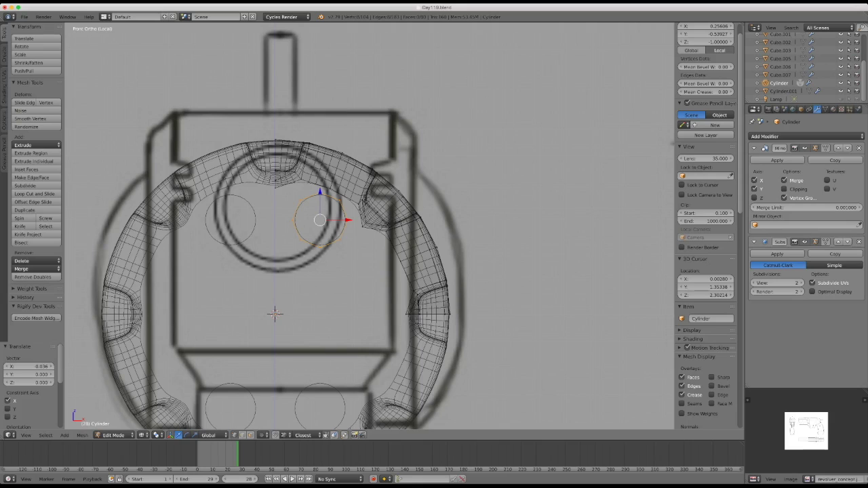
- Rotate the circle 17.8° and enlarge it slightly
key(r)
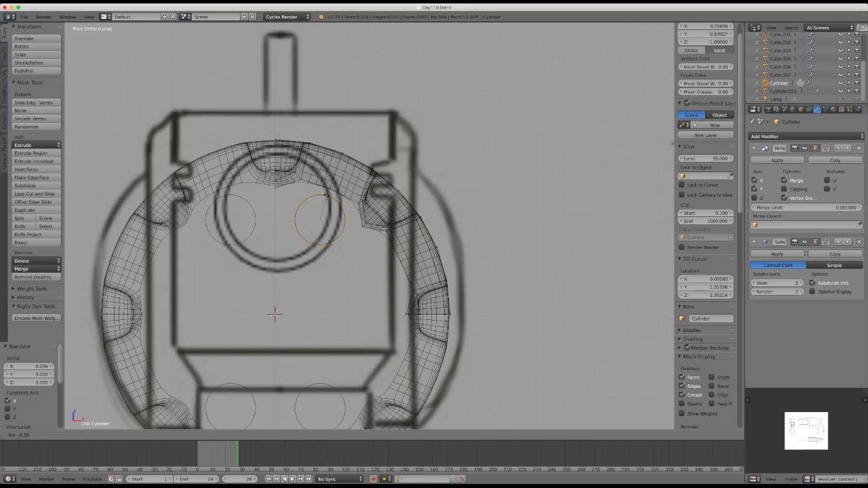
click(328, 190)
scroll(328, 190, up, 3)
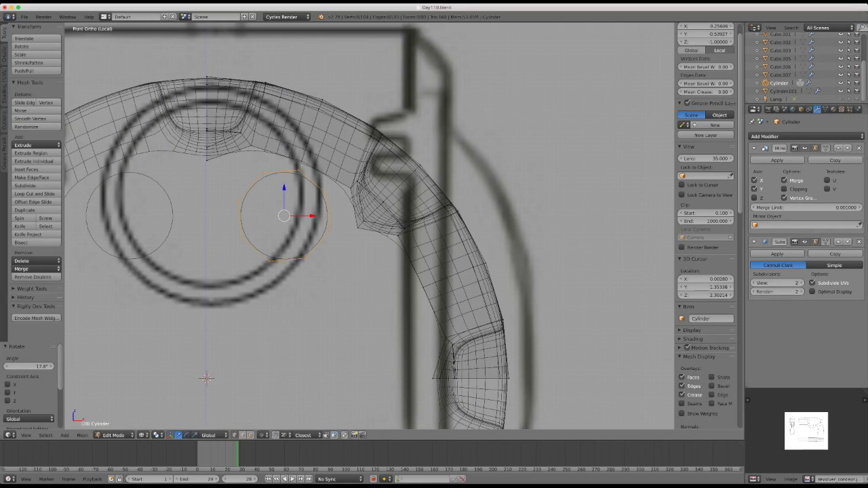
key(s)
key(Return)
right_click(301, 161)
drag(301, 161, 301, 160)
key(a)
scroll(705, 203, down, 3)
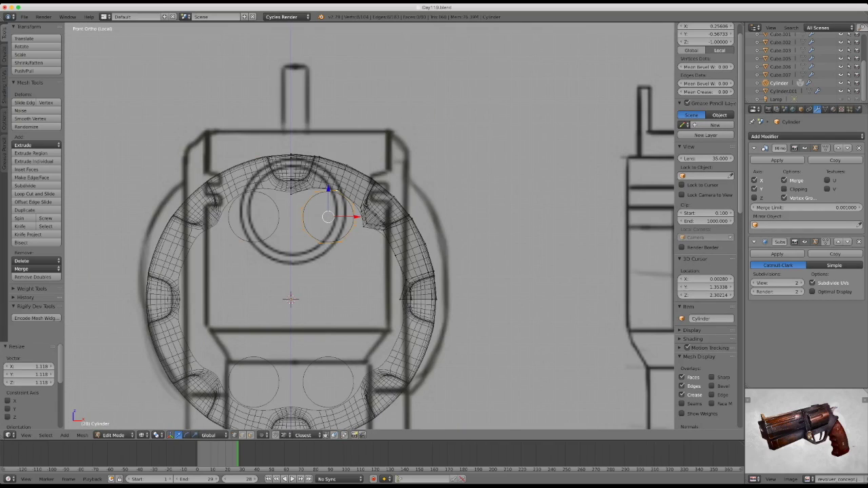
- Fine-tune the circle's rotation, size and position to match the chamber outline
key(KP_Decimal)
key(r)
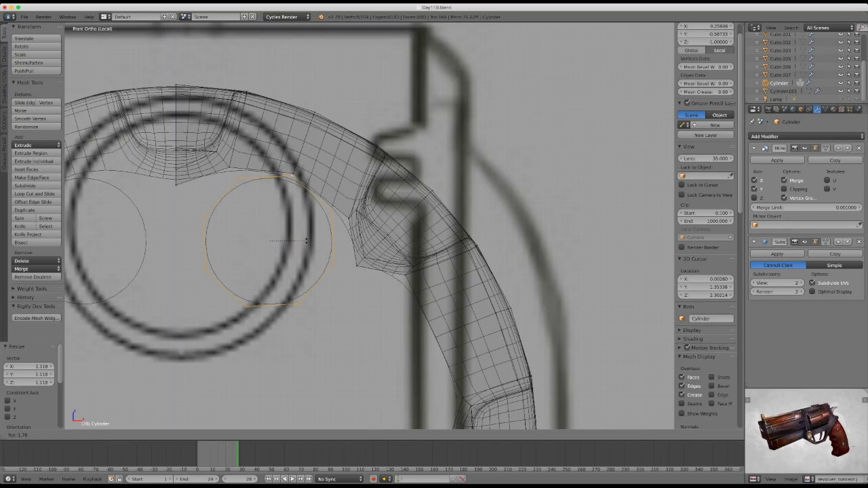
key(Return)
scroll(370, 227, down, 3)
key(s)
key(Return)
scroll(370, 227, up, 2)
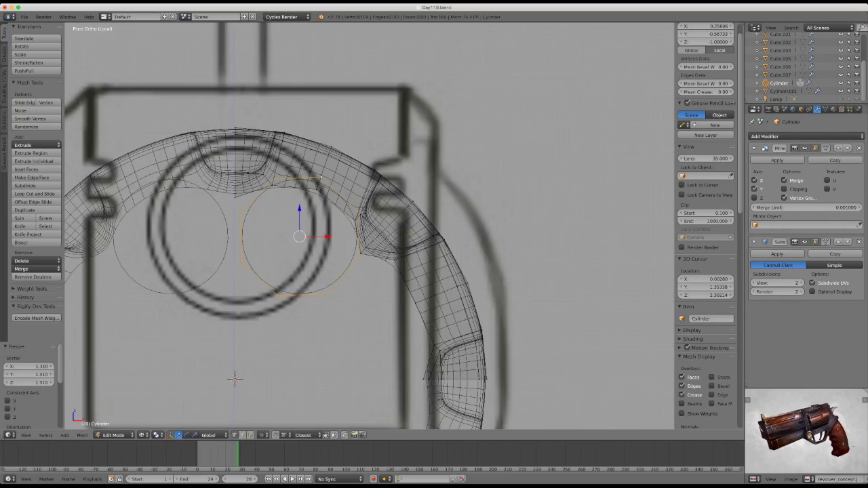
scroll(370, 227, down, 3)
key(g)
key(Return)
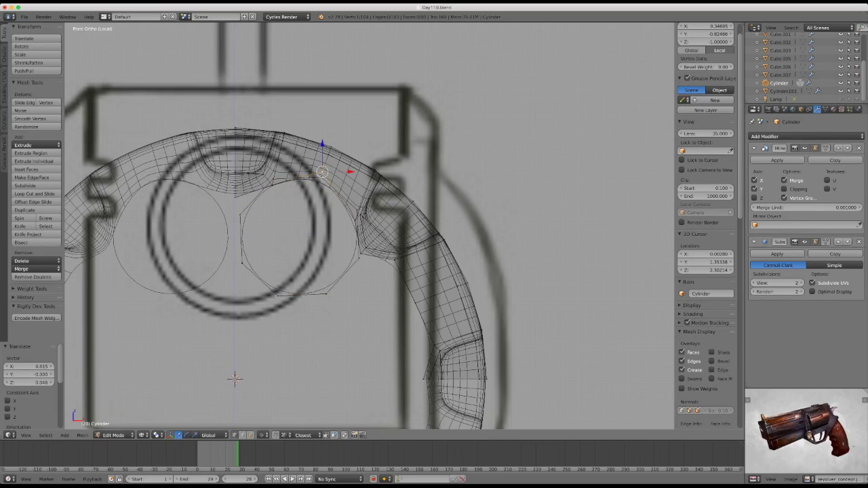
scroll(370, 227, up, 3)
key(g)
key(Return)
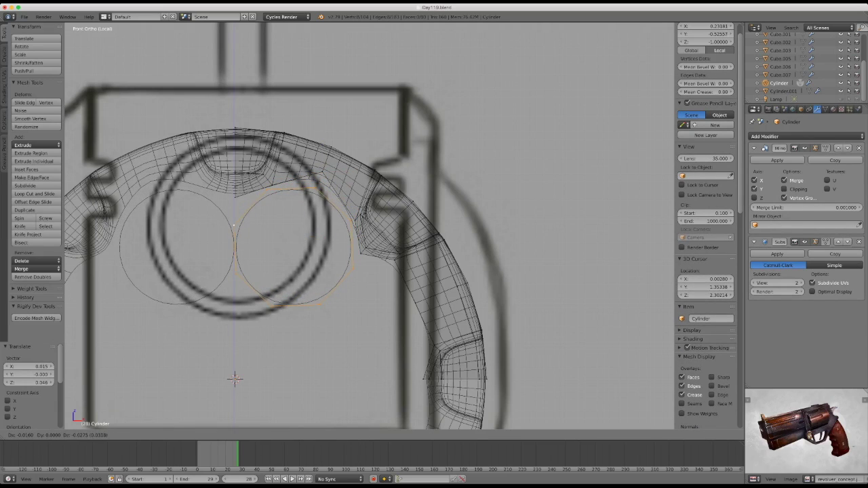
scroll(370, 228, down, 3)
key(s)
key(Return)
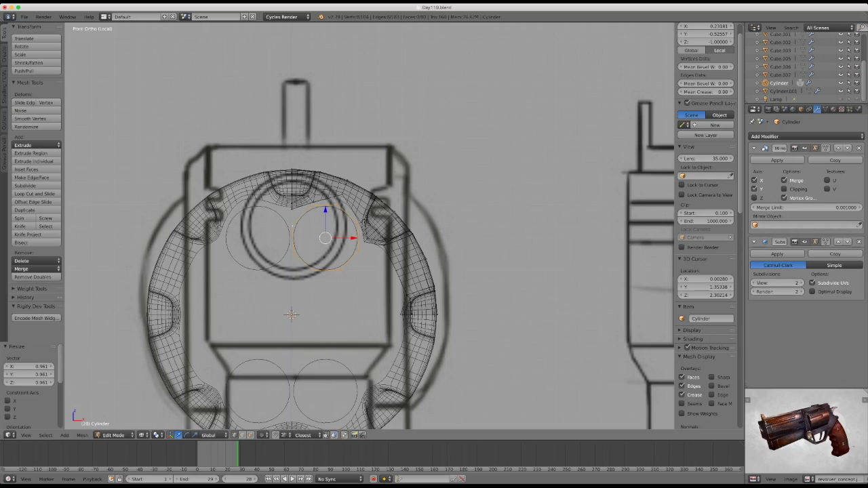
- Shrink the circle a bit more and move it back onto the upper chamber
key(g)
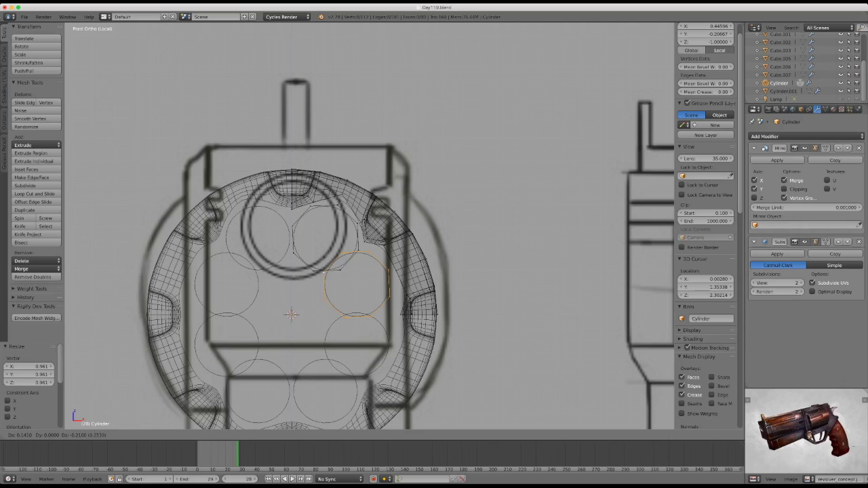
key(Return)
key(s)
key(Return)
key(g)
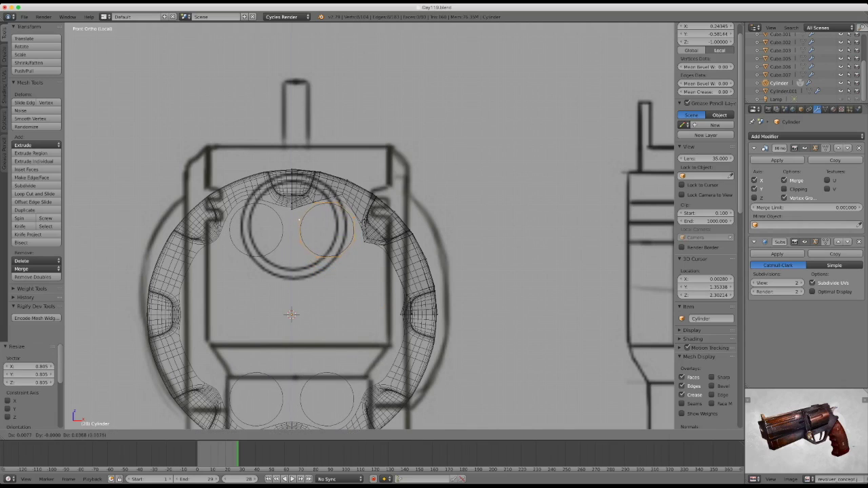
- Duplicate the circle and place the copy on the next chamber down-right
key(Return)
key(g)
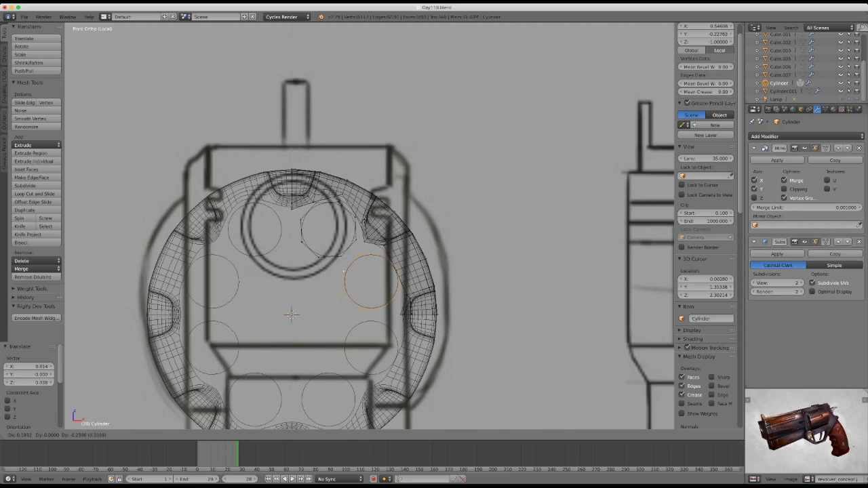
key(Return)
scroll(370, 227, down, 1)
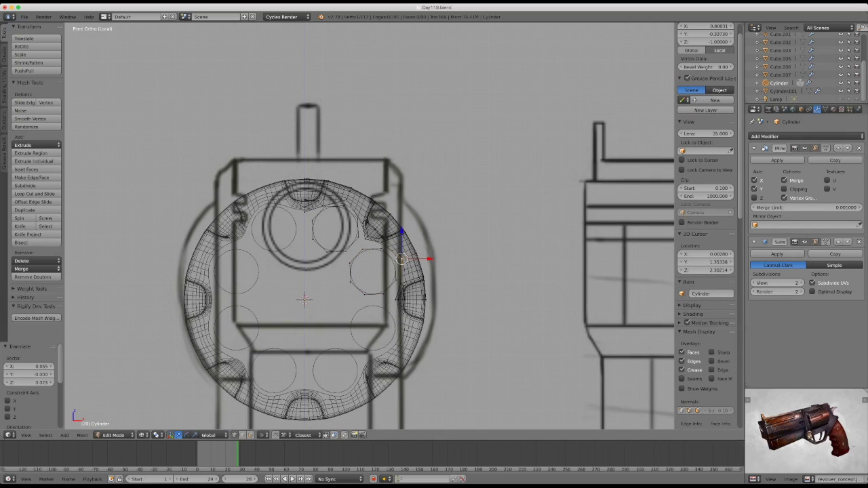
- Fill faces between vertices along the ring's top edge
key(Tab)
key(Tab)
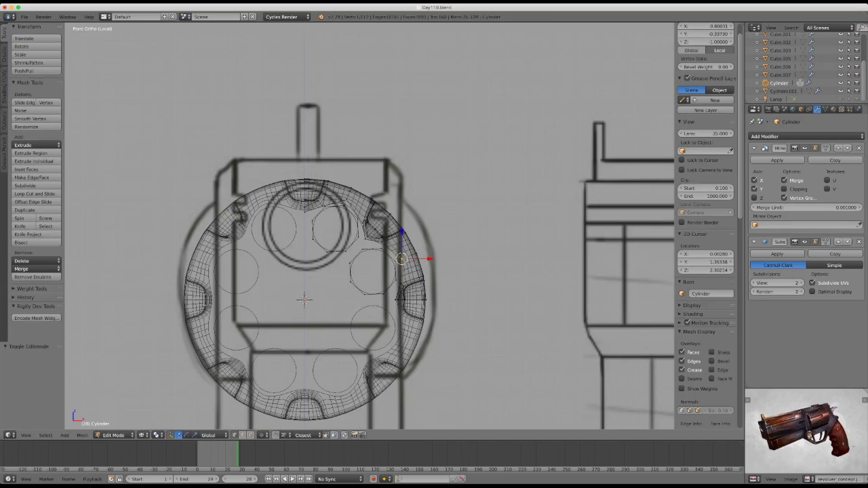
scroll(359, 216, up, 8)
shift+right_click(178, 142)
key(f)
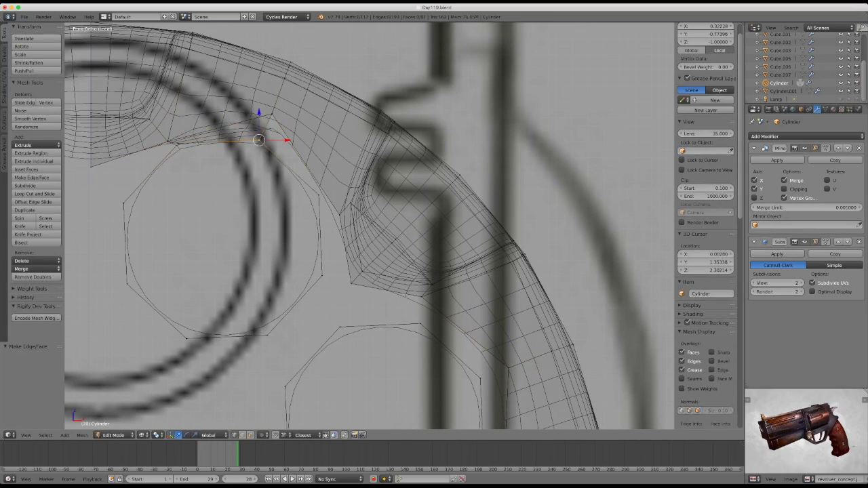
shift+right_click(332, 203)
key(f)
scroll(346, 234, down, 4)
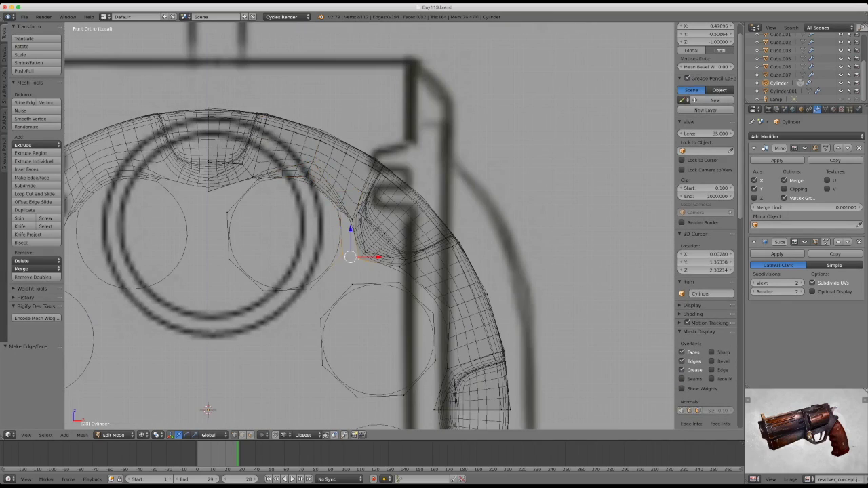
- Select the edge strip beside the next gap between chambers and fill it with a face
shift+middle_drag(339, 271, 326, 193)
right_click(427, 257)
shift+middle_drag(366, 272, 367, 163)
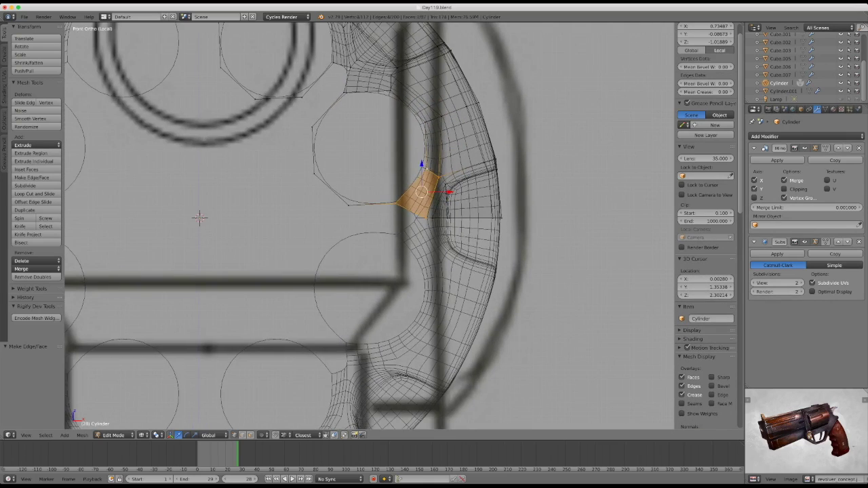
middle_drag(366, 224, 407, 203)
key(Tab)
key(Tab)
key(KP_1)
key(Tab)
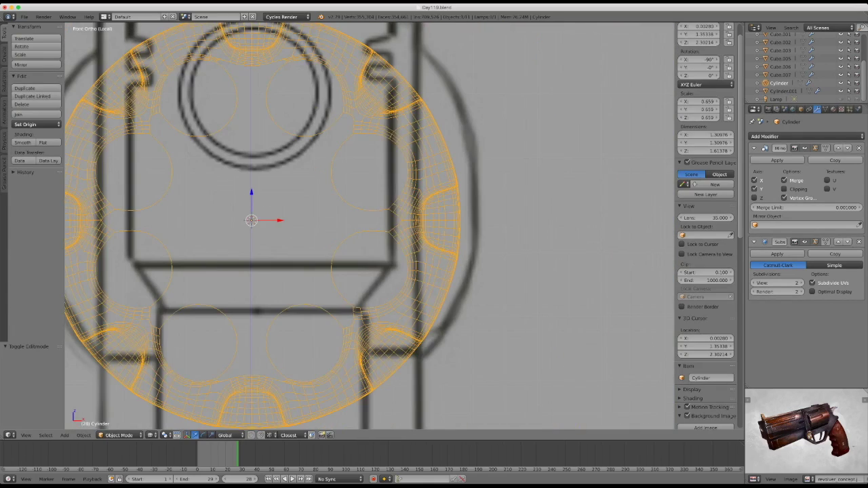
key(Tab)
scroll(370, 225, up, 3)
key(f)
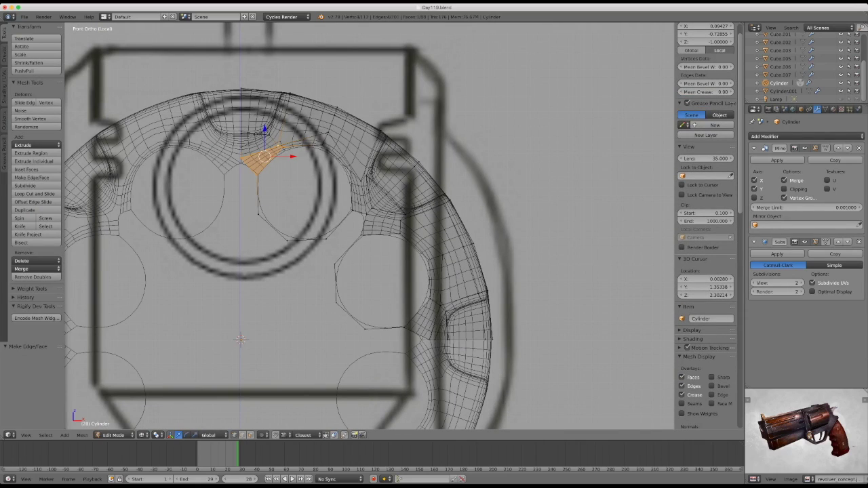
- Cut a new edge loop through the ring and nudge a vertex between chambers
key(ctrl+r)
click(344, 238)
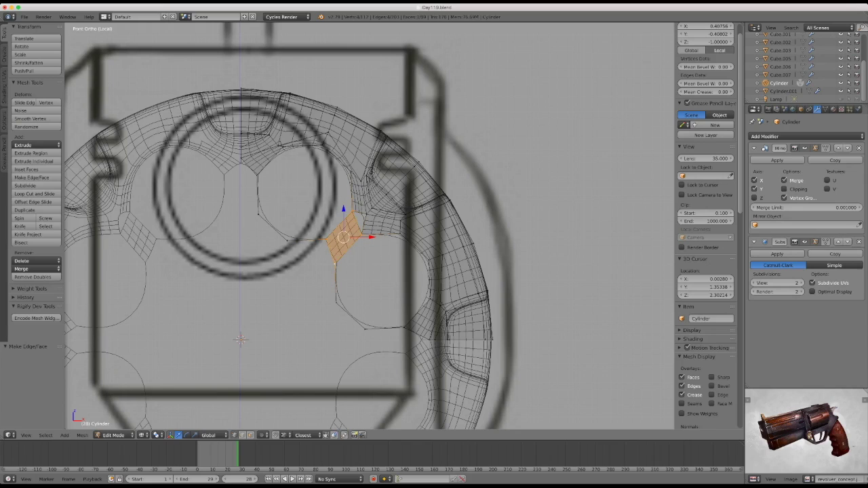
click(343, 238)
scroll(346, 227, up, 3)
key(a)
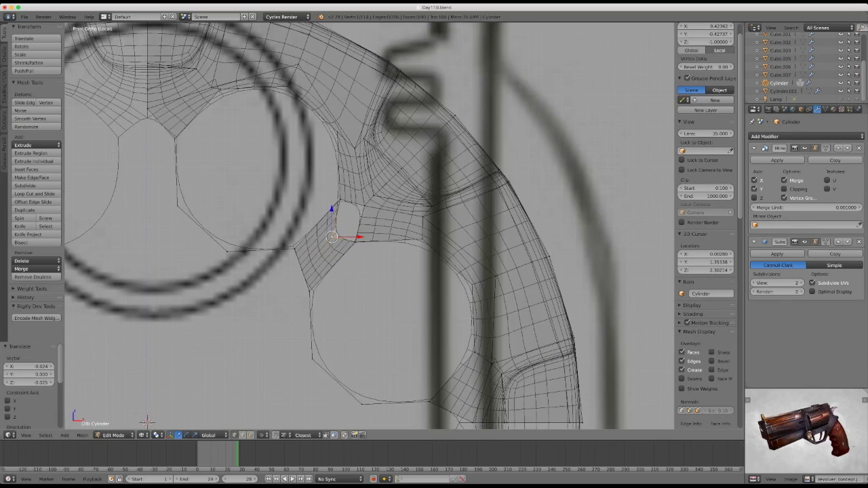
key(a)
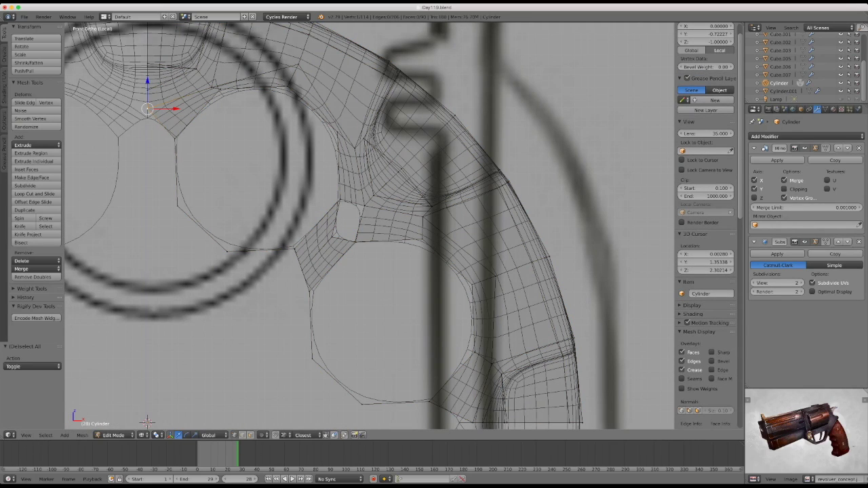
right_drag(311, 254, 314, 258)
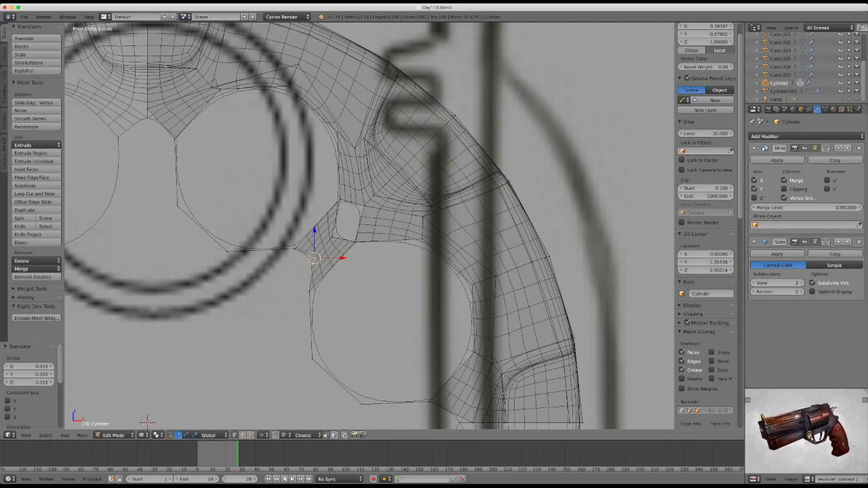
- Move the edges beside the chamber hole into place and fill a triangular face
right_click(174, 138)
alt+right_click(149, 194)
right_drag(149, 194, 147, 175)
right_drag(147, 124, 147, 134)
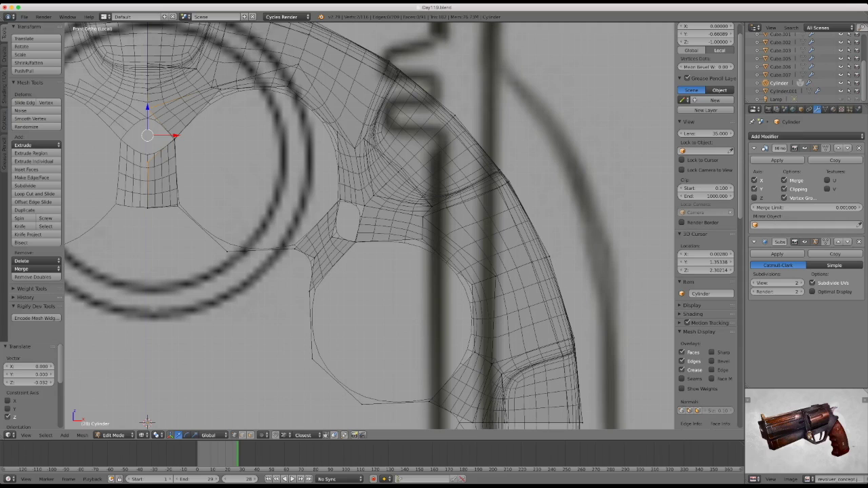
shift+right_click(173, 136)
key(f)
- Move an edge into place and fill the next face of the bridge
scroll(213, 362, down, 3)
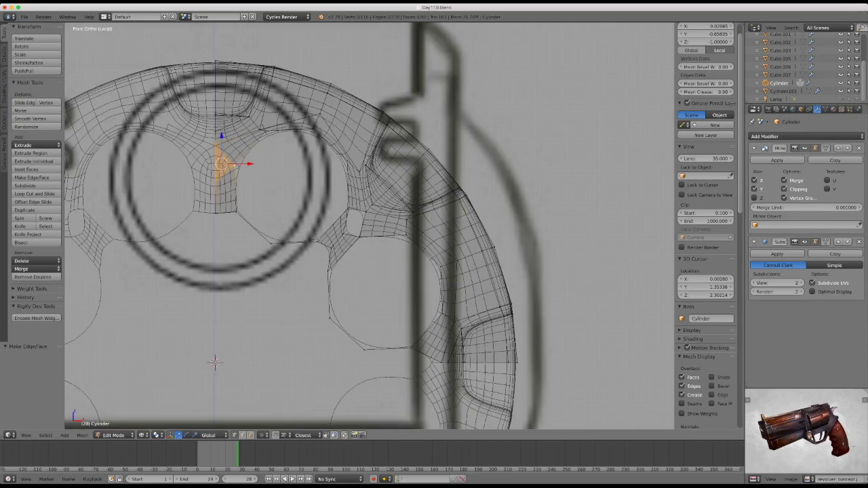
scroll(213, 209, up, 4)
scroll(96, 200, up, 3)
key(g)
key(Return)
key(f)
key(f)
scroll(99, 202, down, 2)
key(ctrl+l)
- Recalculate the cylinder's normals so they are consistent, then deselect all
key(ctrl+n)
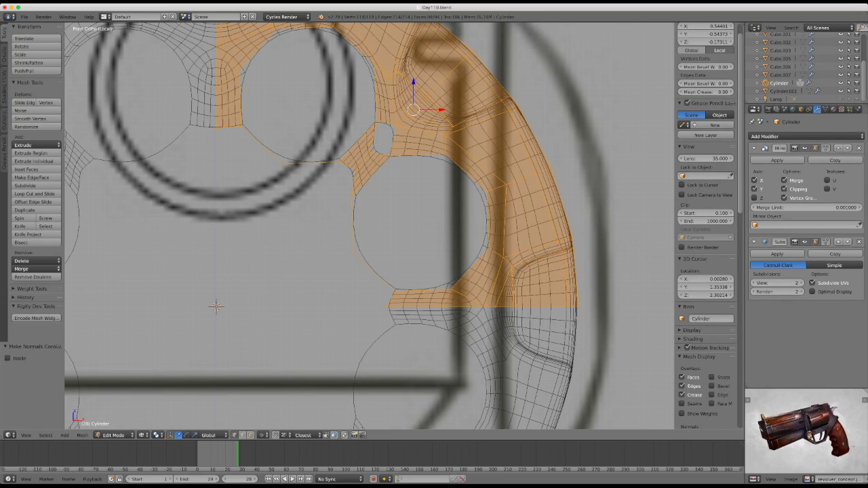
scroll(707, 223, down, 4)
scroll(706, 224, down, 6)
key(a)
scroll(370, 226, down, 2)
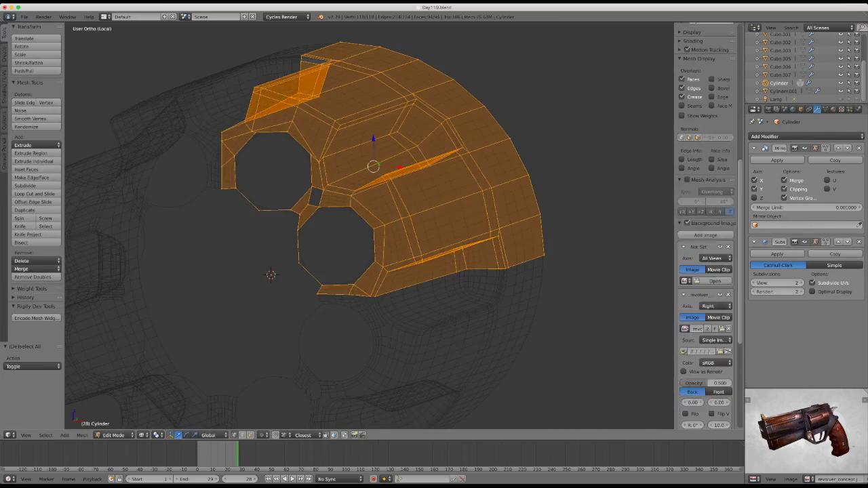
- Extrude the middle horizontal strip and fill a face column below the top chamber
key(a)
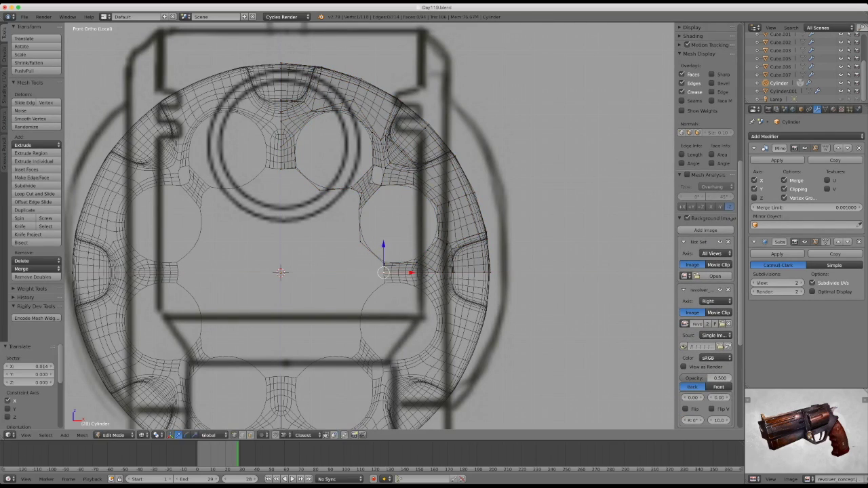
key(e)
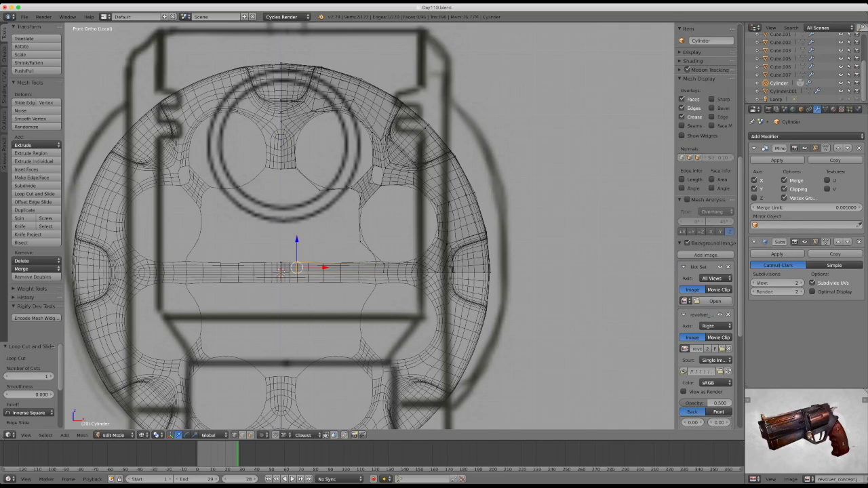
scroll(324, 169, up, 2)
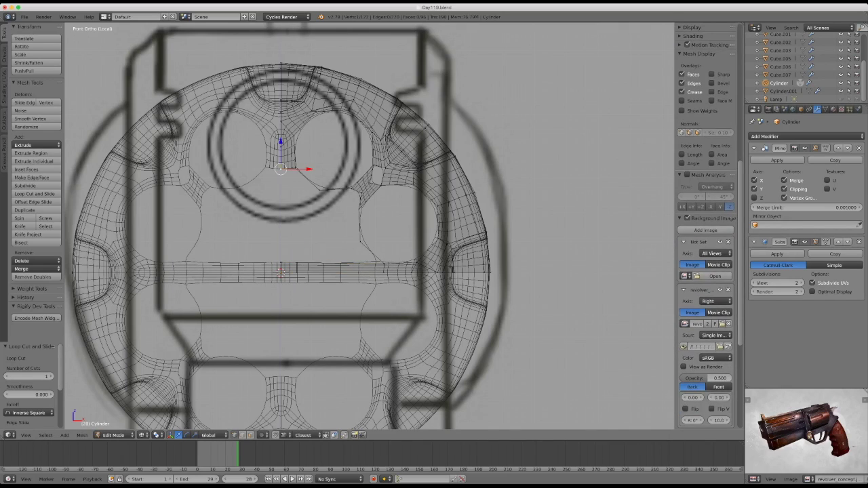
key(f)
scroll(324, 169, up, 4)
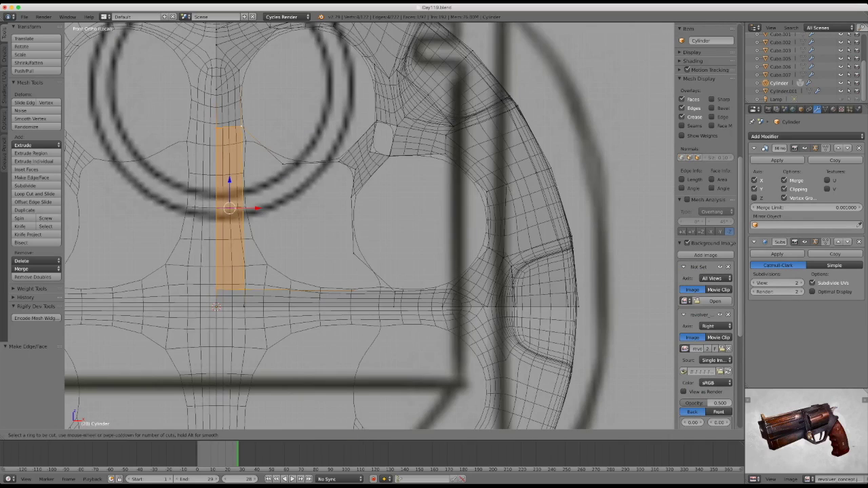
- Finish the loop cut, fill a face between the chambers, then undo back to the earlier geometry
key(Escape)
key(f)
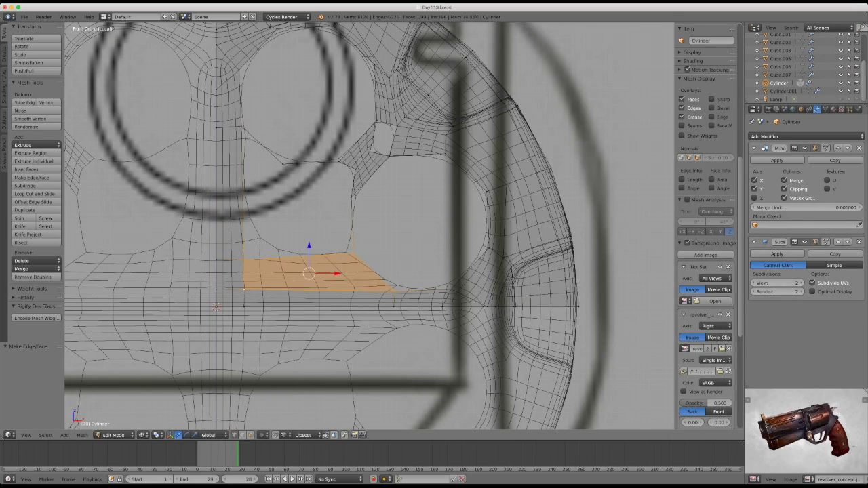
scroll(369, 226, up, 3)
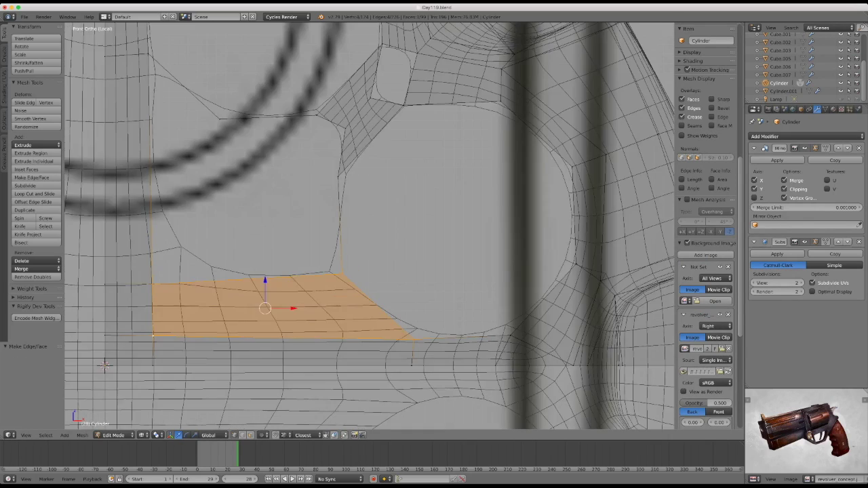
key(ctrl+z)
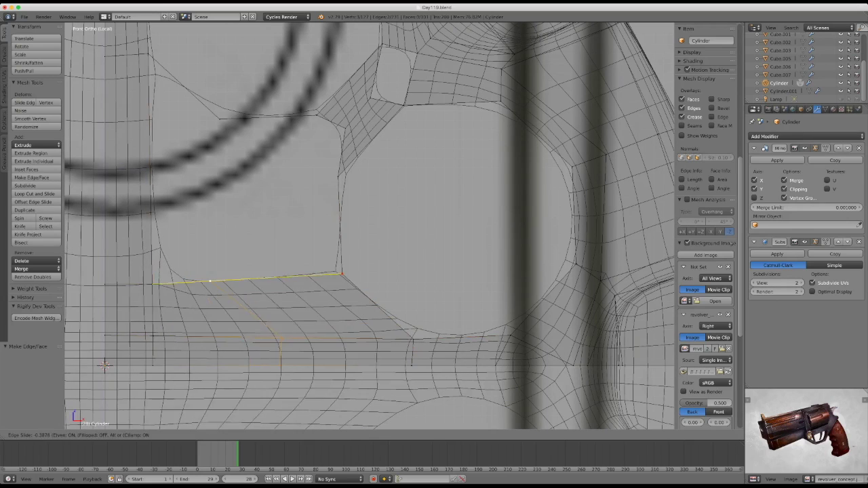
key(ctrl+z)
key(ctrl+z)
key(ctrl+z)
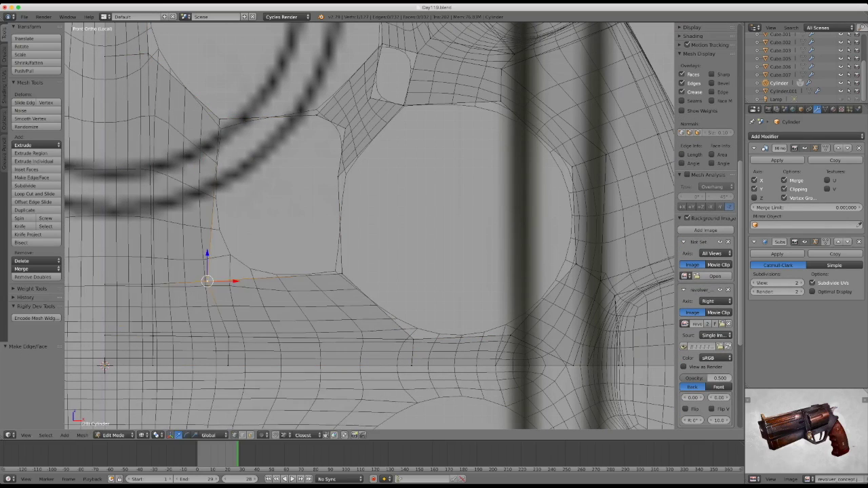
- Shift the vertex column slightly along X and select the edge's top vertex
key(g)
key(x)
key(Return)
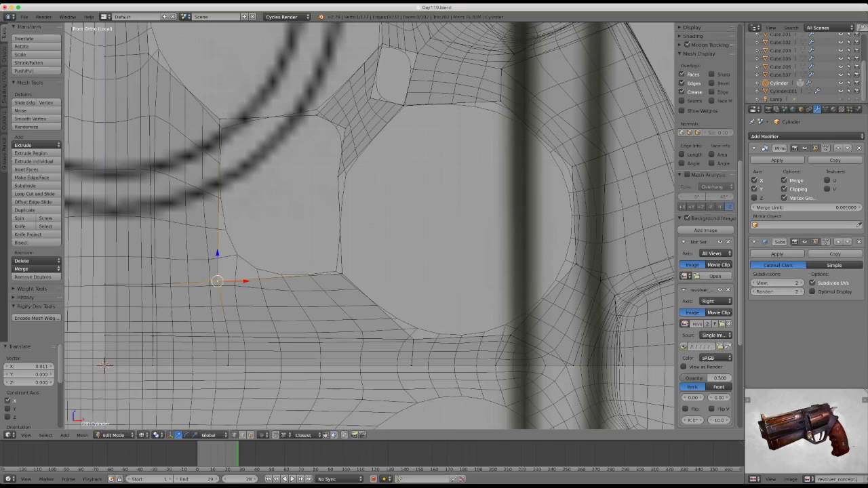
right_click(219, 119)
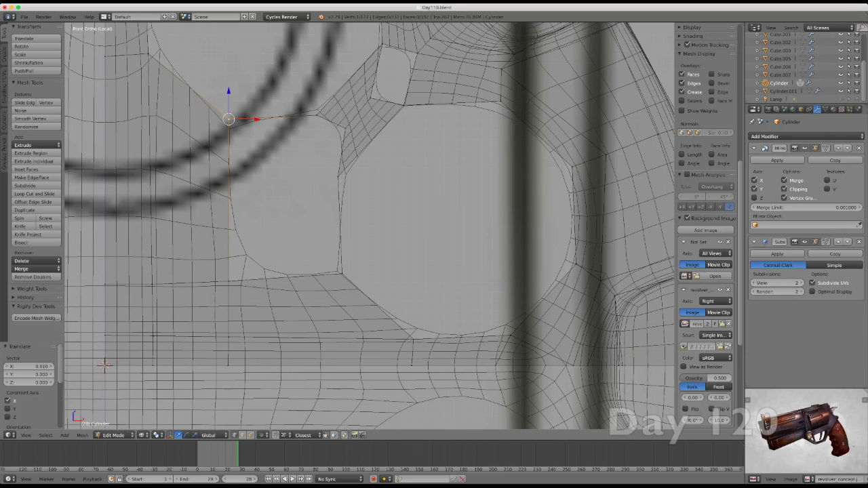
- Cut a new vertical edge loop and join two vertices beneath the chamber with an edge
key(ctrl+r)
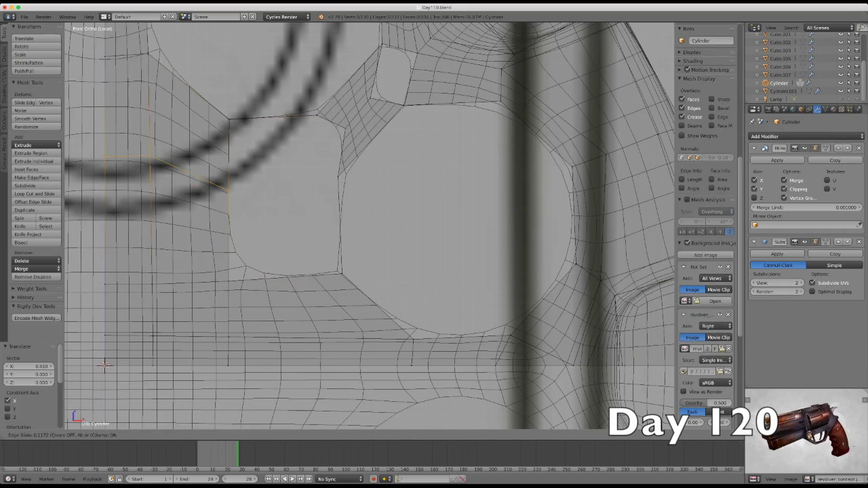
click(150, 155)
shift+right_click(341, 171)
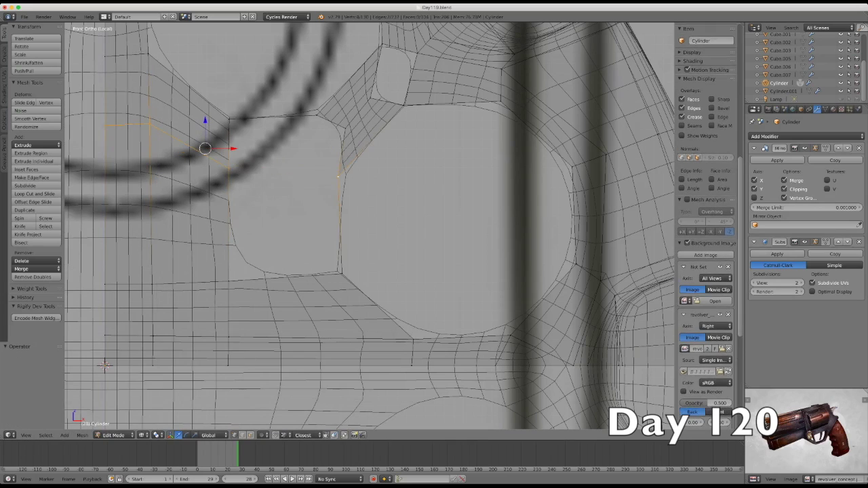
key(f)
scroll(378, 170, up, 2)
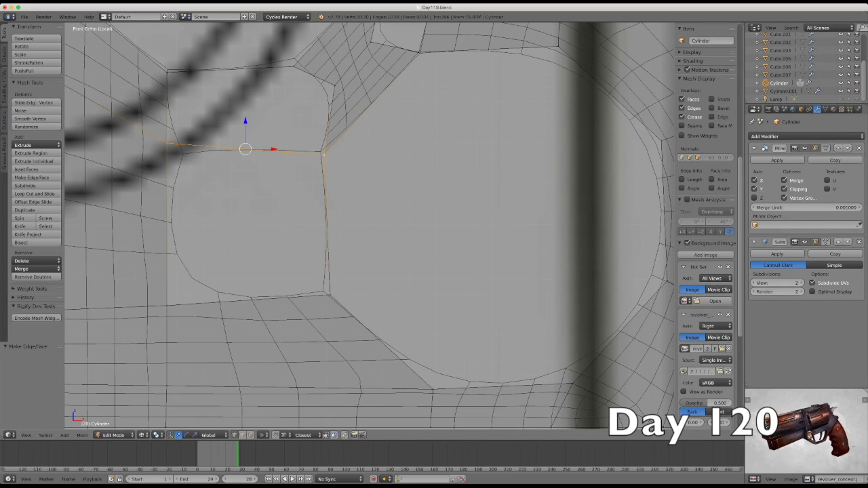